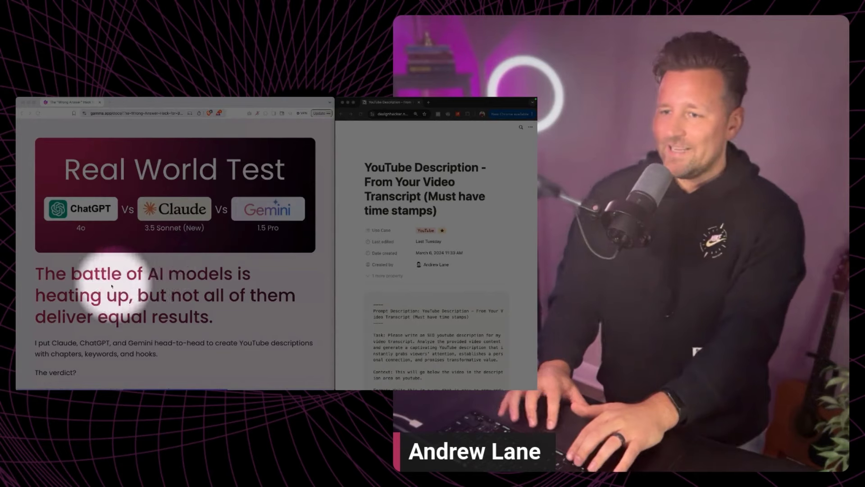
Review the AI model comparison introduction and read through the YouTube Description prompt page
scroll(103, 293, "down", 3)
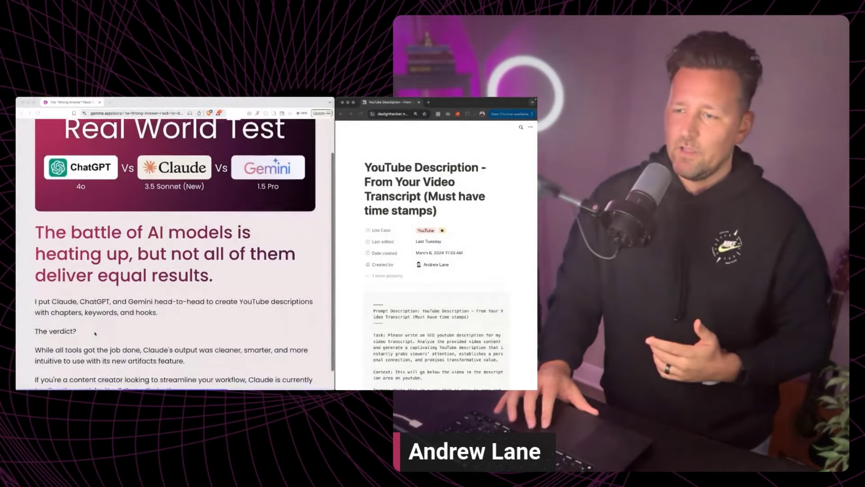
triple_click(131, 280)
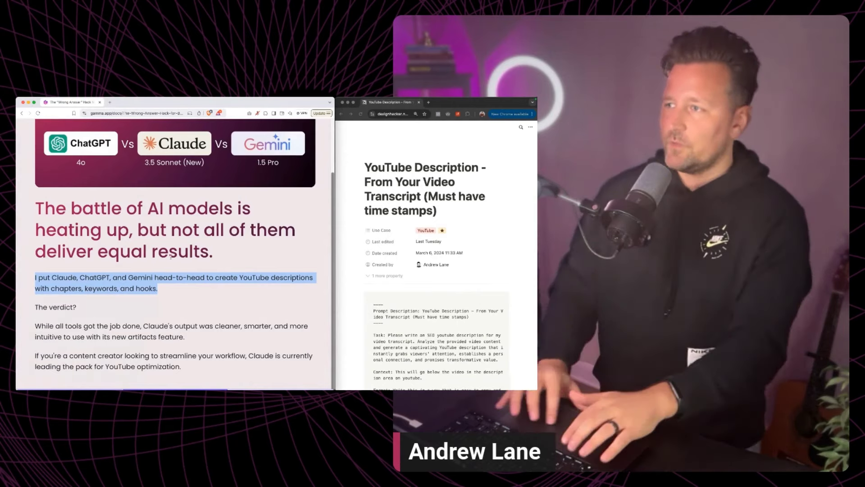
triple_click(424, 166)
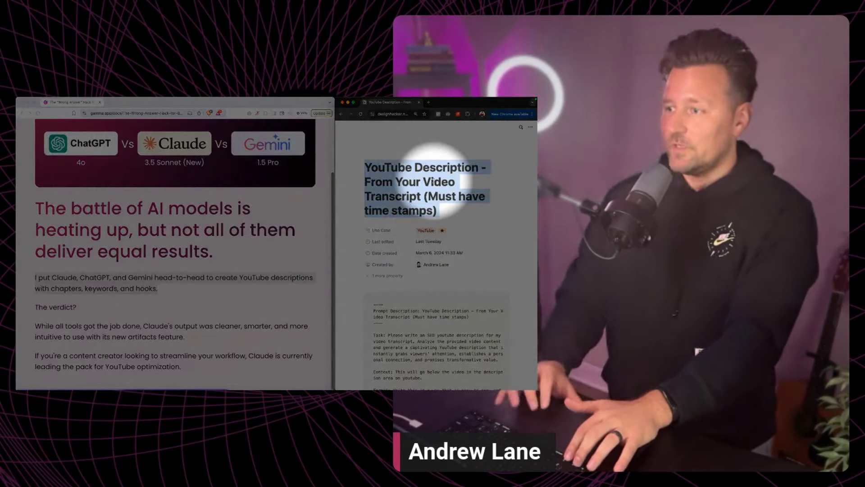
scroll(431, 202, "down", 10)
scroll(424, 244, "down", 15)
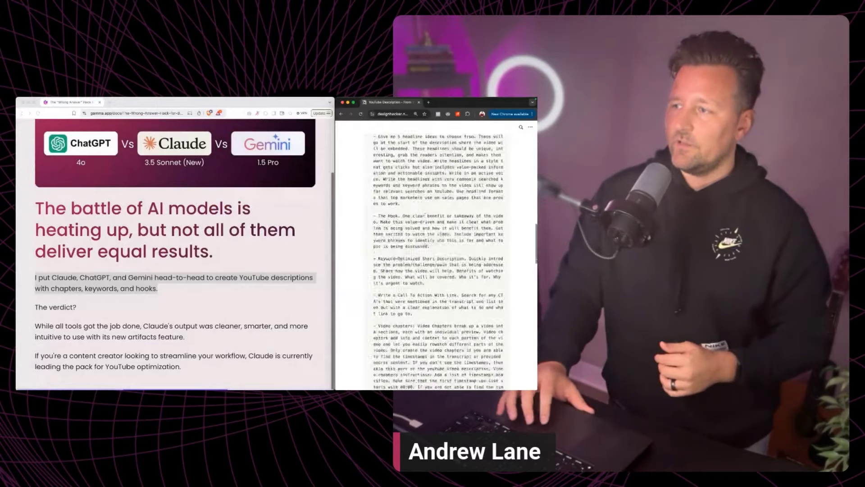
scroll(424, 244, "up", 20)
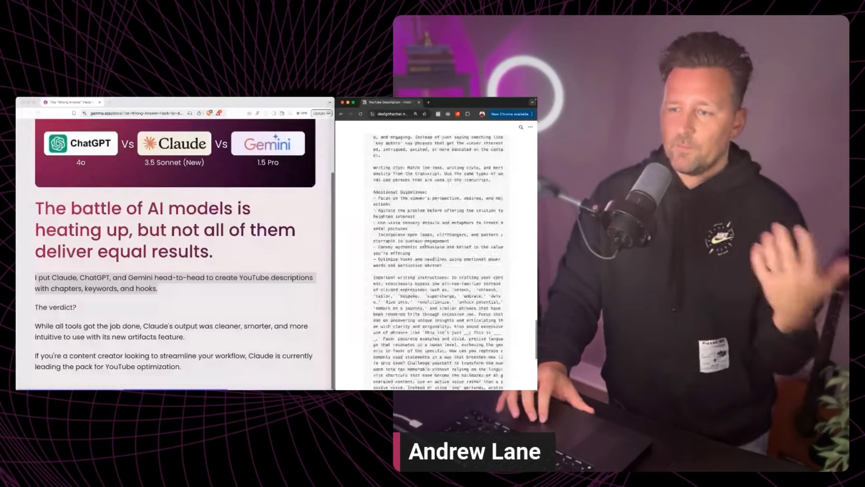
Review the verdict on the three AI tools and continue to the three-part test outline
left_click(187, 316)
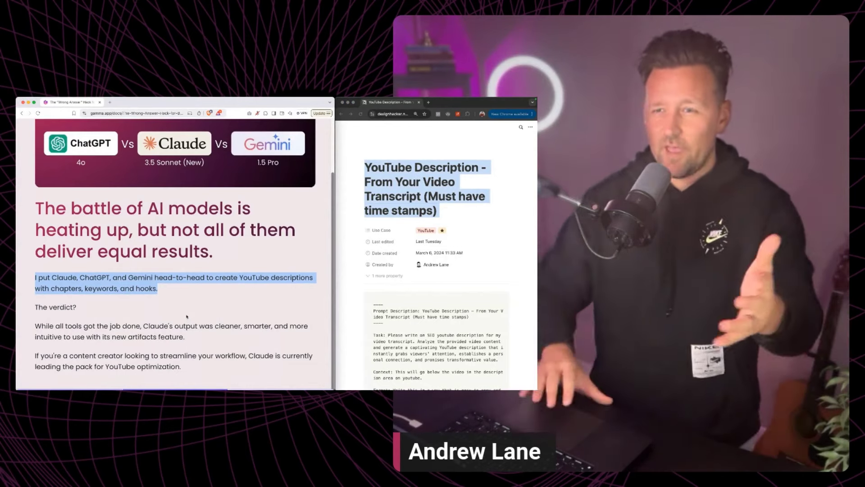
triple_click(55, 306)
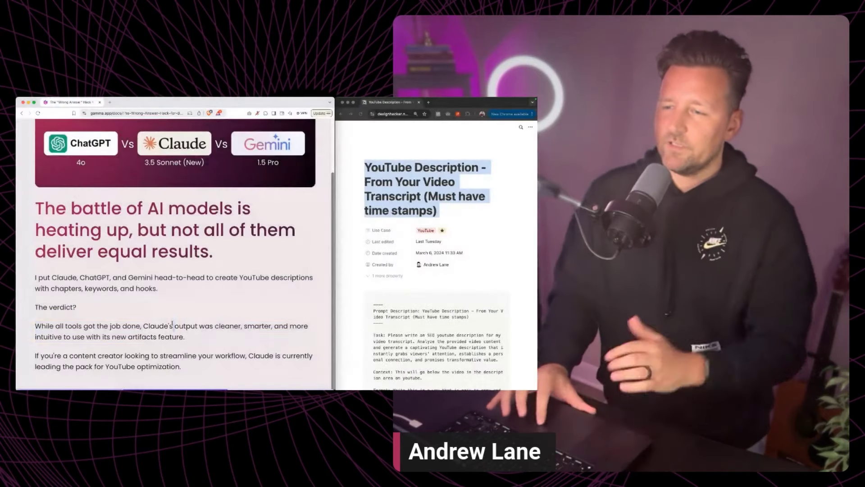
triple_click(171, 326)
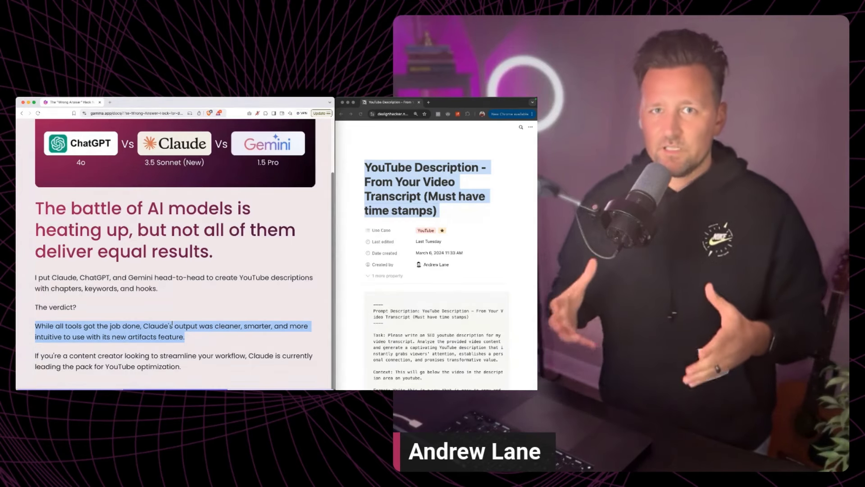
left_click(449, 209)
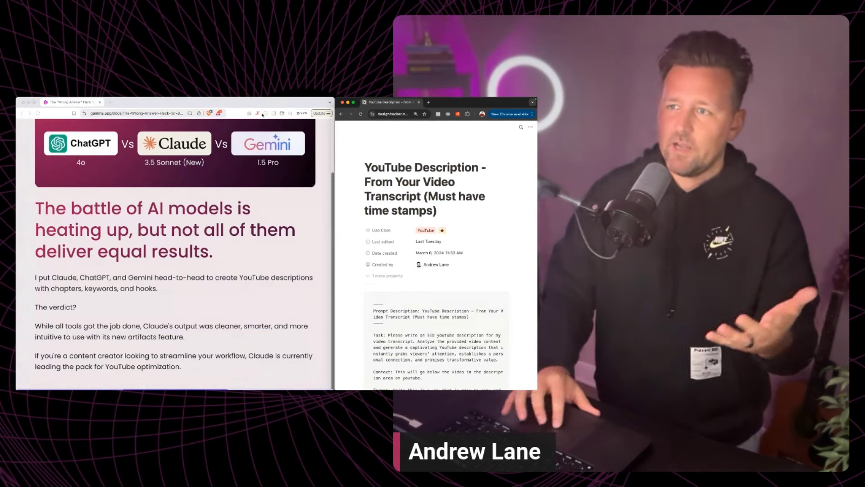
scroll(94, 220, "up", 3)
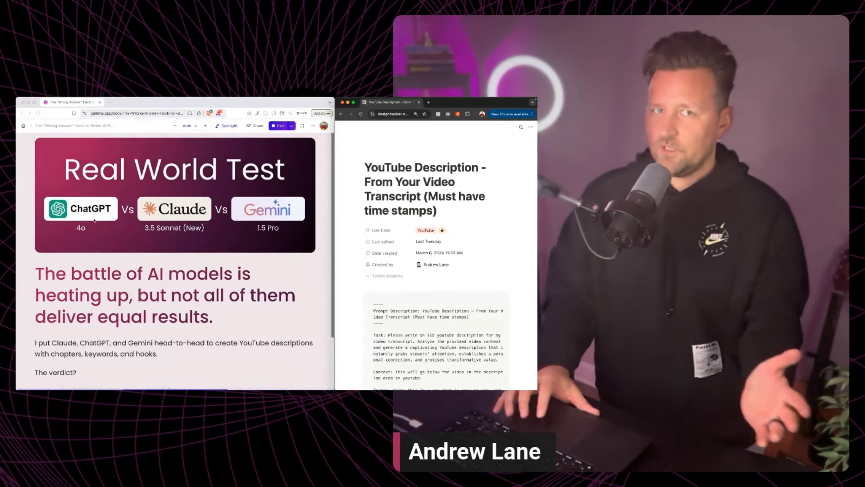
scroll(276, 210, "down", 3)
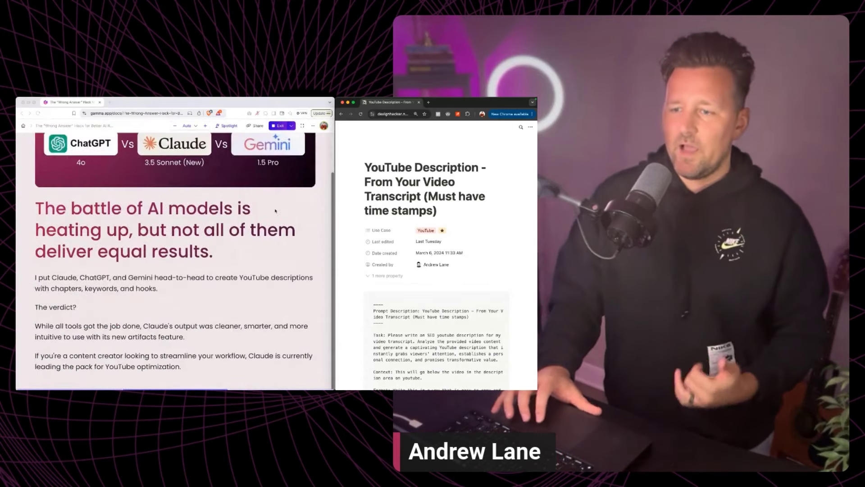
left_click(275, 211)
scroll(266, 220, "down", 3)
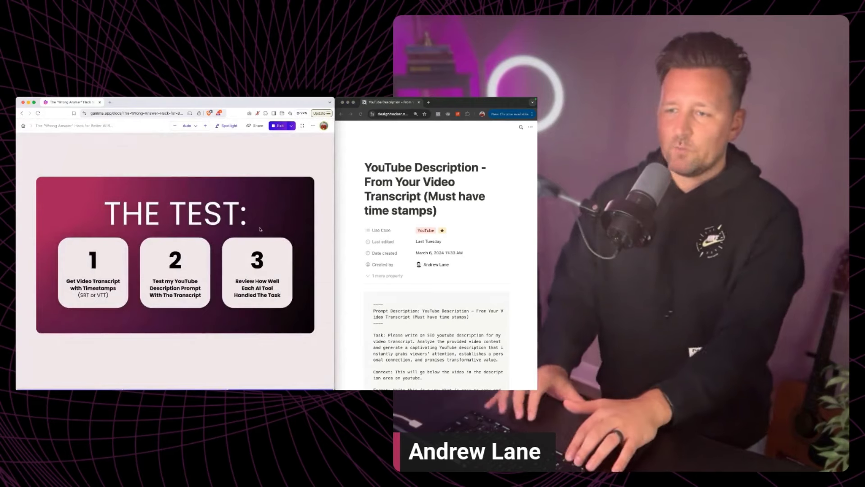
Examine the published description and chapters of the "3 Free Ways to Get Any YouTube Video Transcript" video in YouTube Studio
key("ctrl+alt+s")
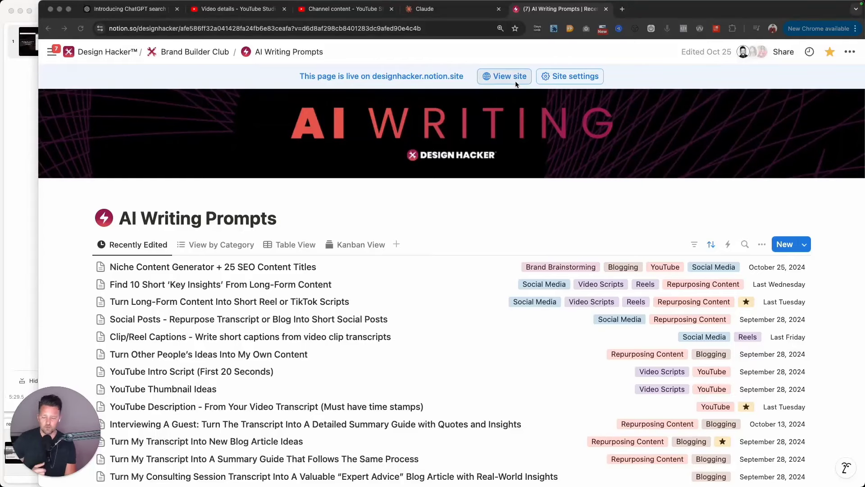
left_click(333, 10)
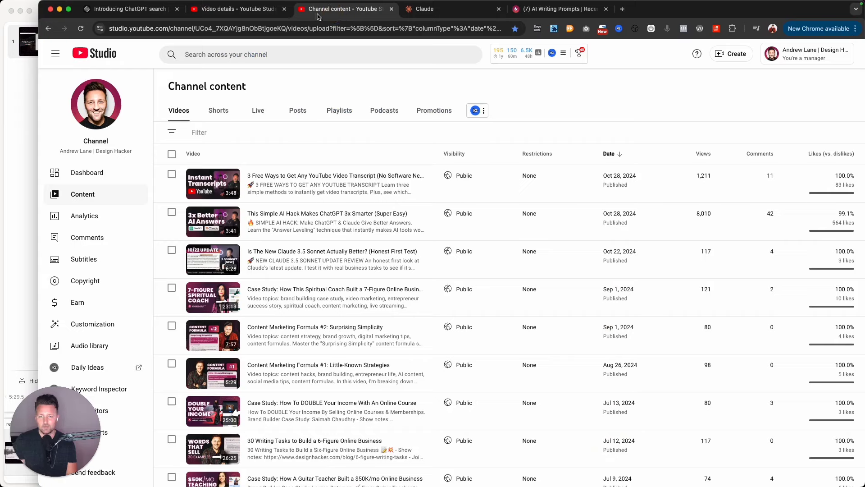
left_click(243, 9)
scroll(245, 218, "down", 5)
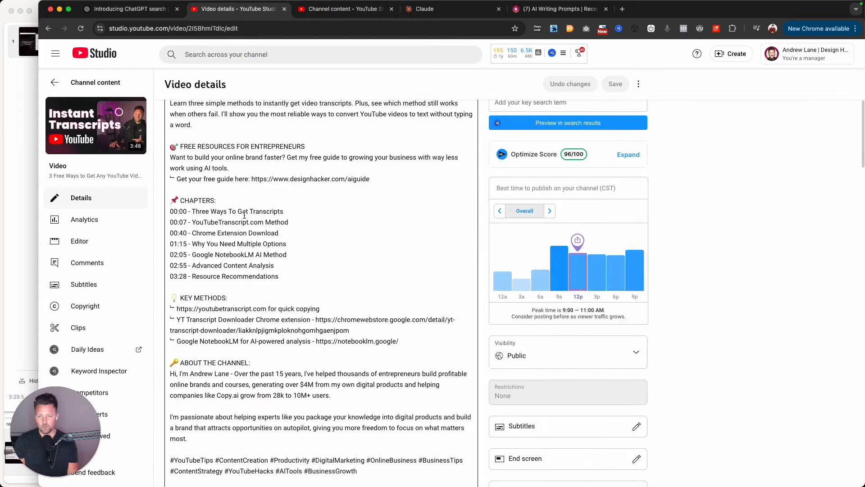
scroll(234, 104, "up", 3)
Look at the 10x project's transcript in Descript and the chapter timestamps in the YouTube Studio description
key("super+Tab")
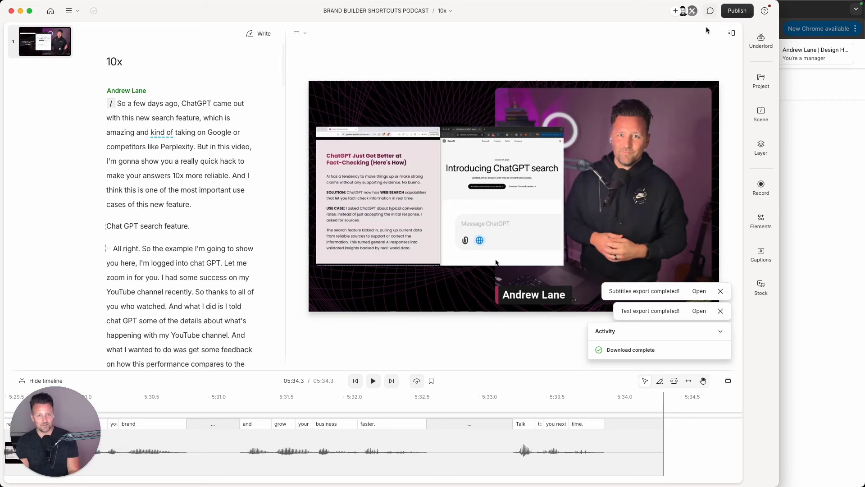
left_click(166, 164)
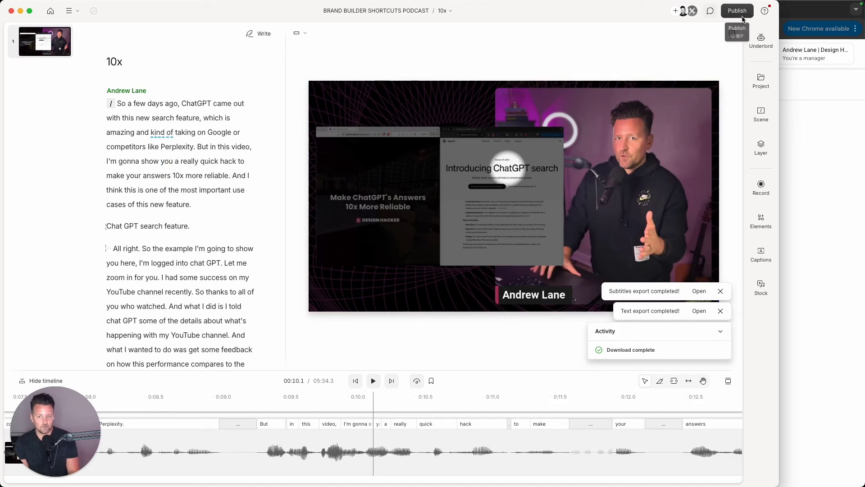
key("super+Tab")
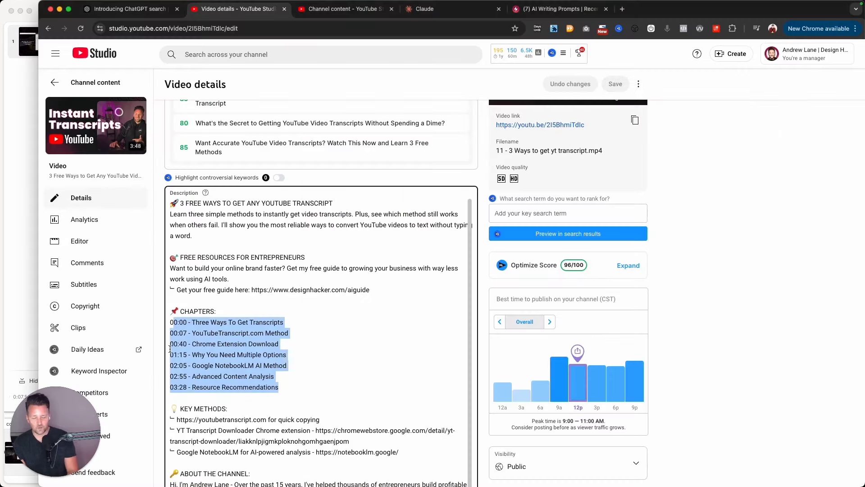
Switch to Descript and show the subtitle export settings for the 10x project with the available file formats
left_click(27, 249)
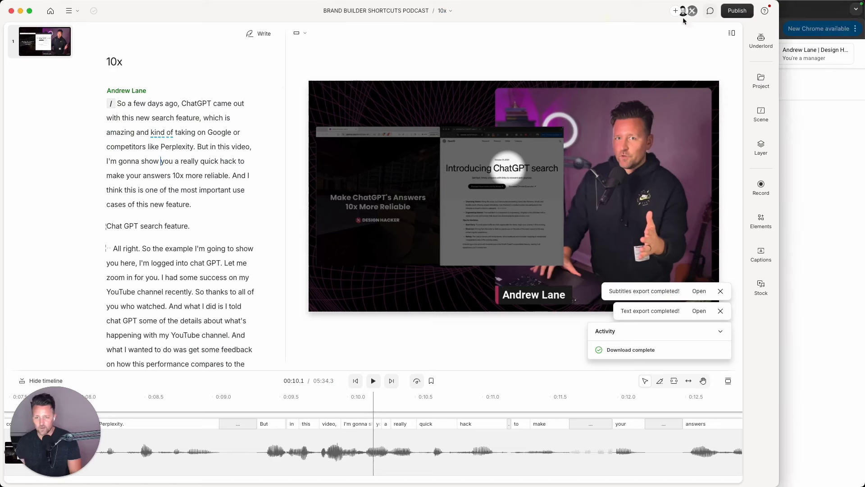
left_click(737, 11)
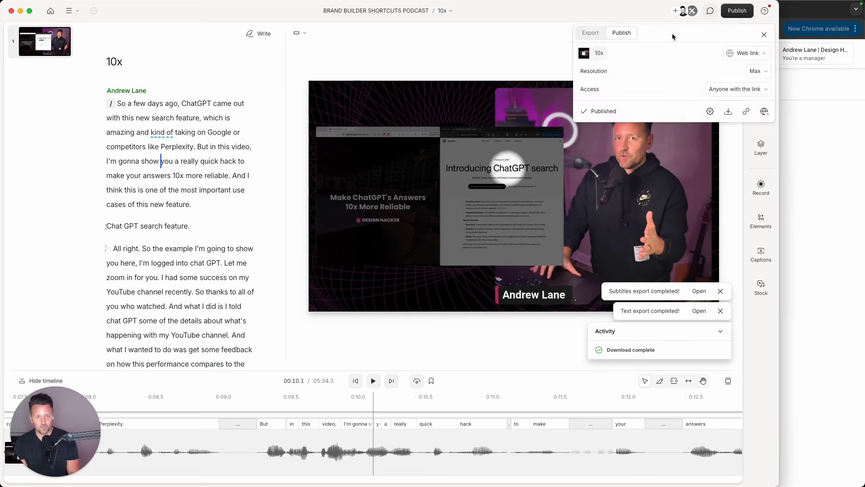
left_click(600, 33)
left_click(731, 54)
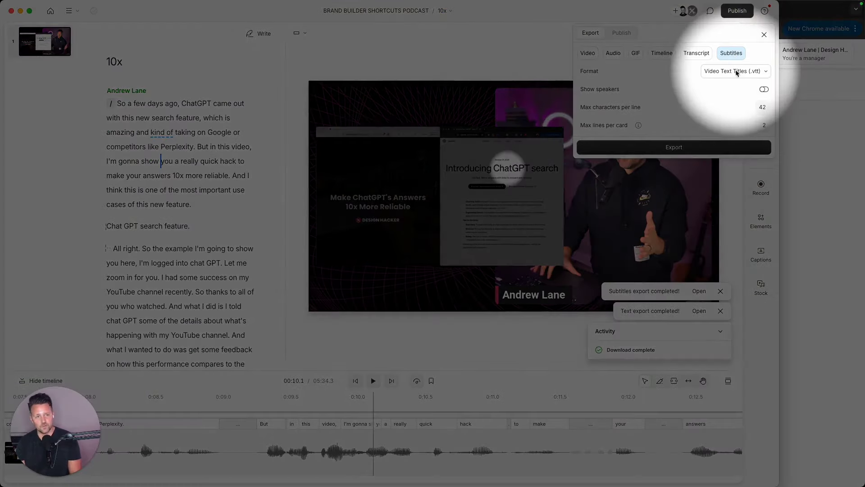
left_click(734, 71)
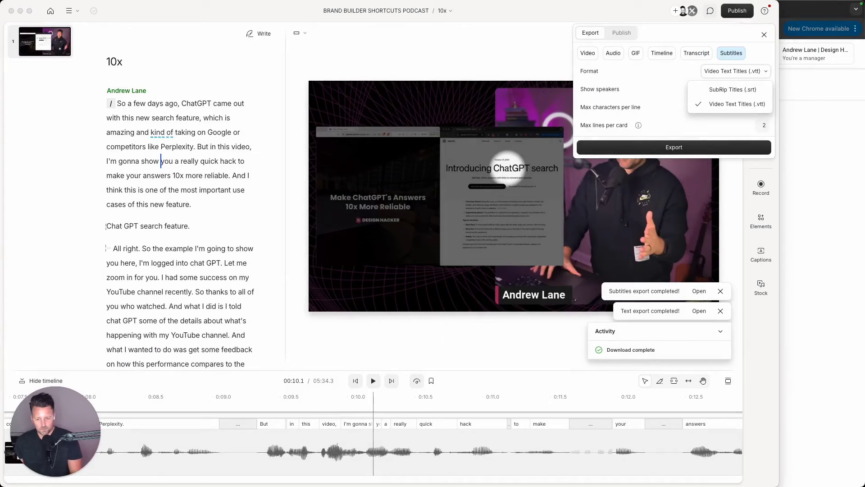
Reposition and enlarge the 10x.vtt file window and copy the entire timestamped transcript
left_click_drag(361, 6, 326, 86)
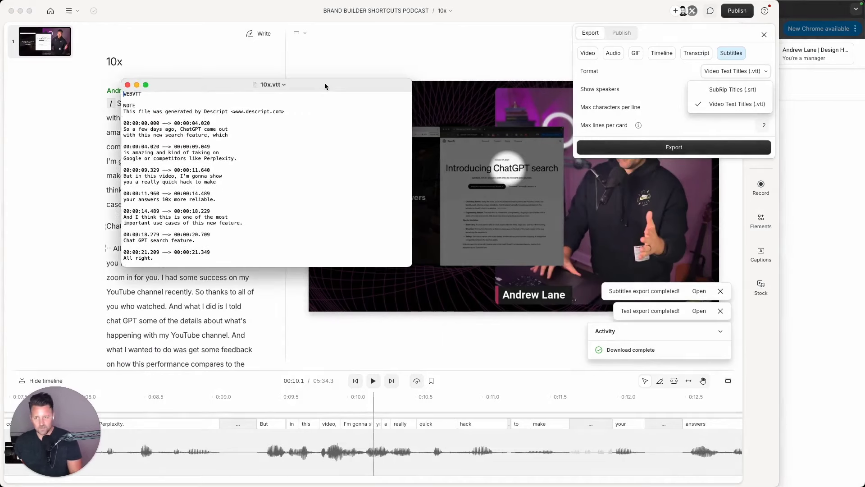
triple_click(160, 130)
left_click_drag(411, 266, 543, 403)
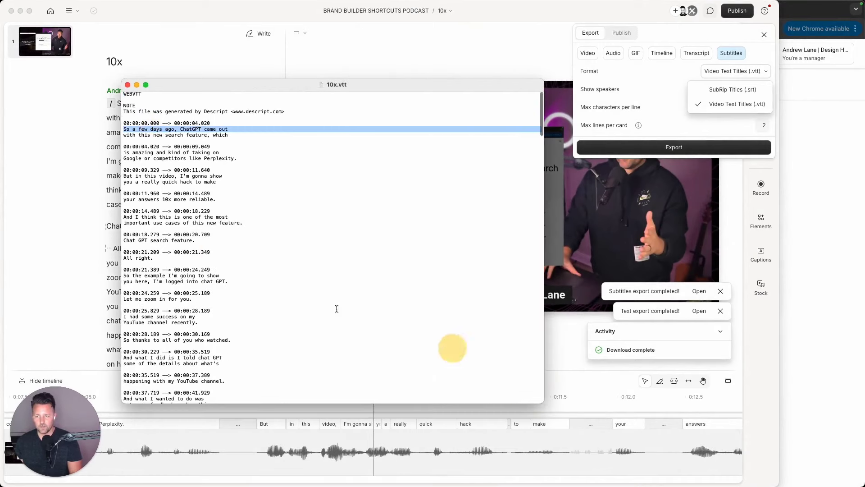
left_click(213, 241)
key("super+a")
left_click(214, 240)
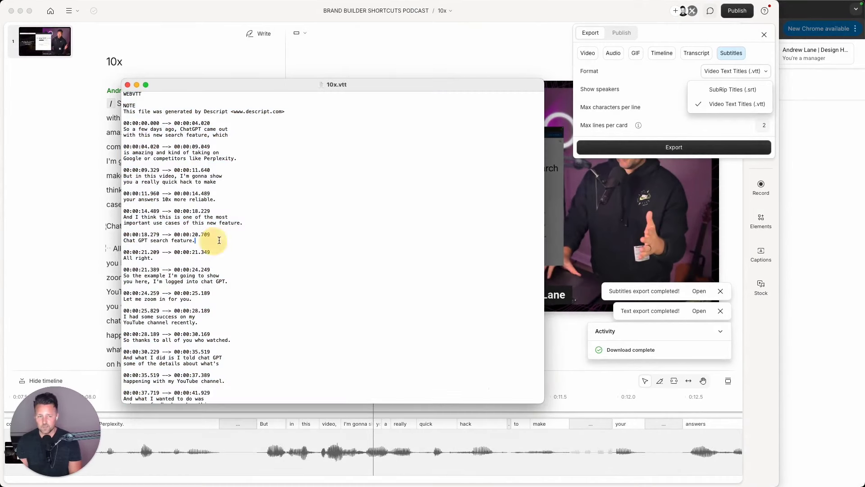
Switch to Chrome, open ChatGPT in a new tab and paste the timestamped transcript into the message
left_click(818, 223)
left_click(428, 10)
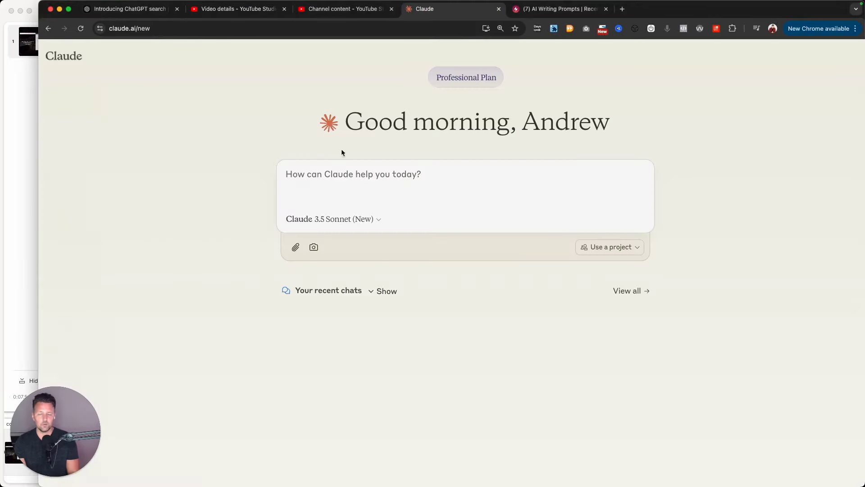
key("super+t")
type("chat")
key("Return")
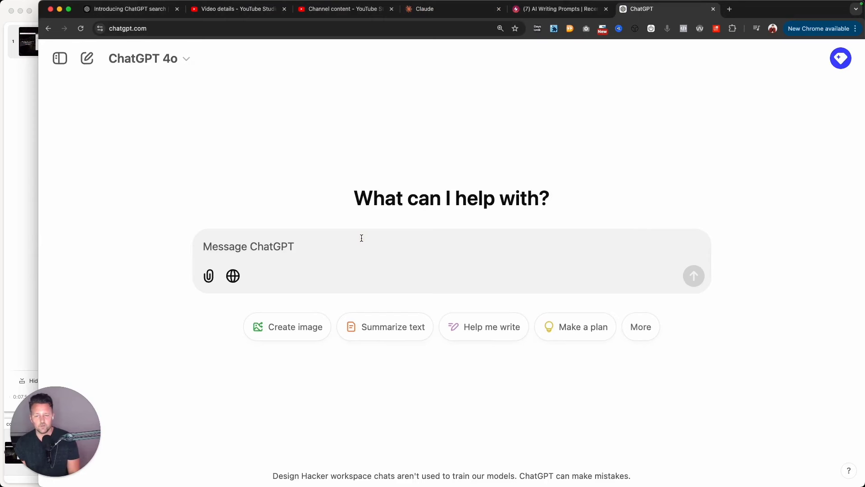
key("super+v")
Move the Claude tab next to ChatGPT and paste the timestamped transcript into a new Claude chat
left_click_drag(465, 9, 561, 9)
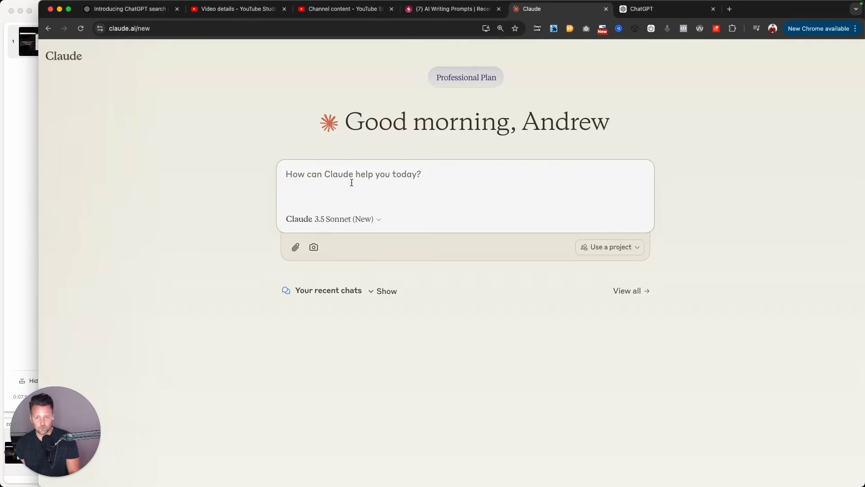
left_click(367, 172)
key("super+v")
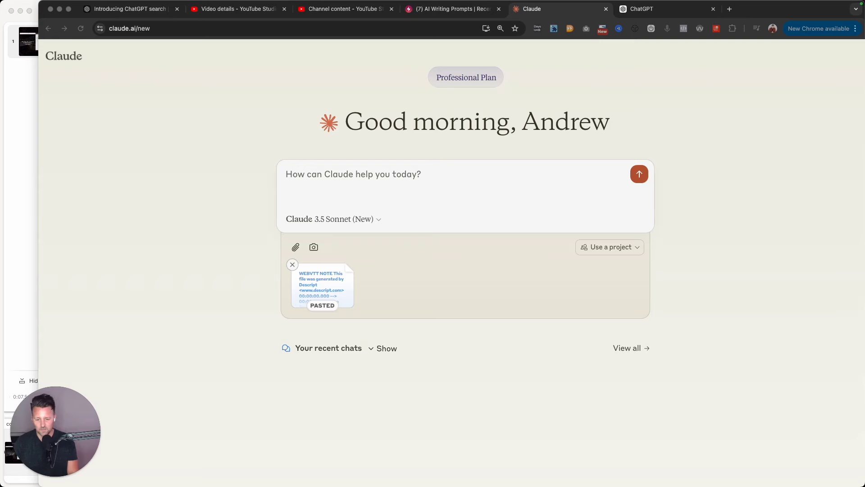
Open Gemini, closing its update notice, and paste the timestamped transcript into the prompt
key("Return")
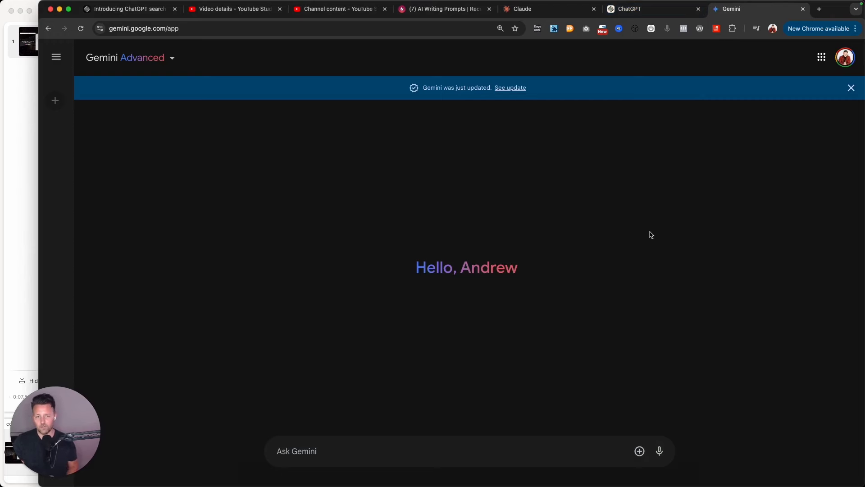
left_click(851, 87)
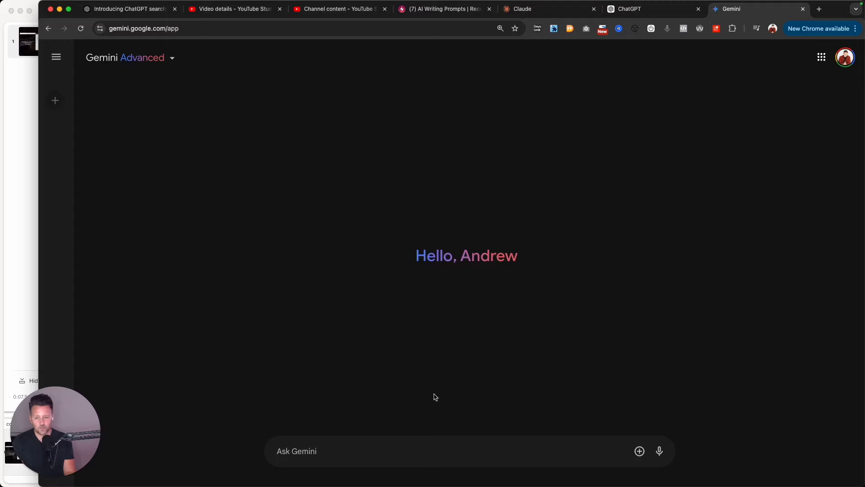
left_click(390, 445)
key("super+v")
scroll(387, 422, "up", 15)
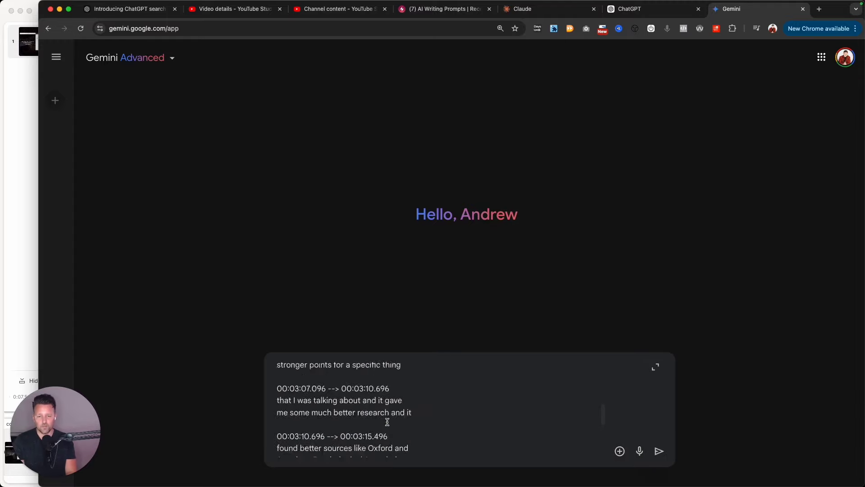
scroll(387, 422, "up", 5)
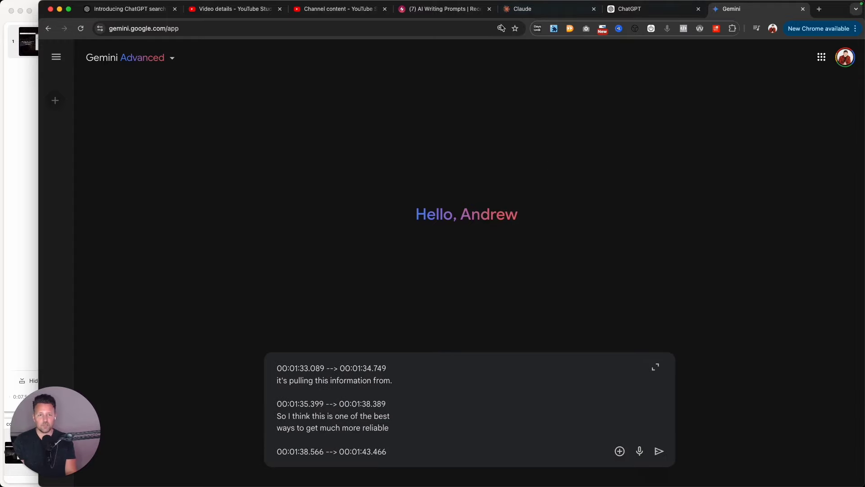
Copy the "YouTube Description - From Your Video Transcript" prompt from the AI Writing Prompts page and paste it into the Claude chat
left_click(430, 14)
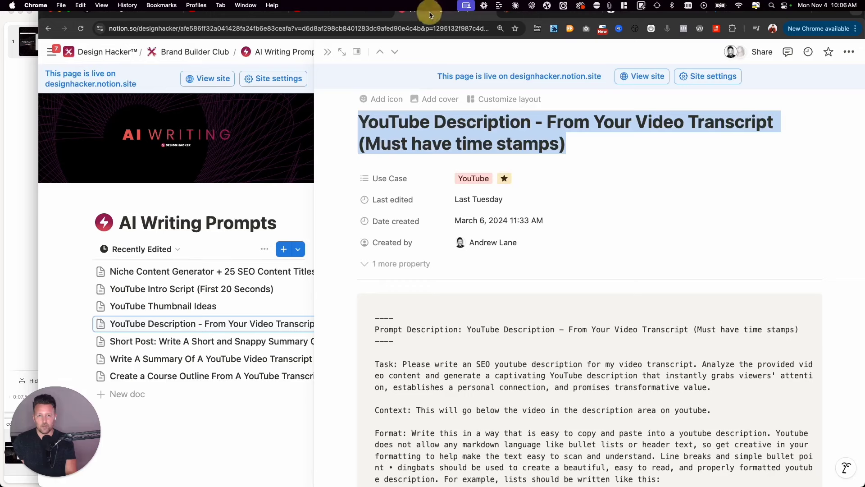
left_click(564, 410)
triple_click(431, 143)
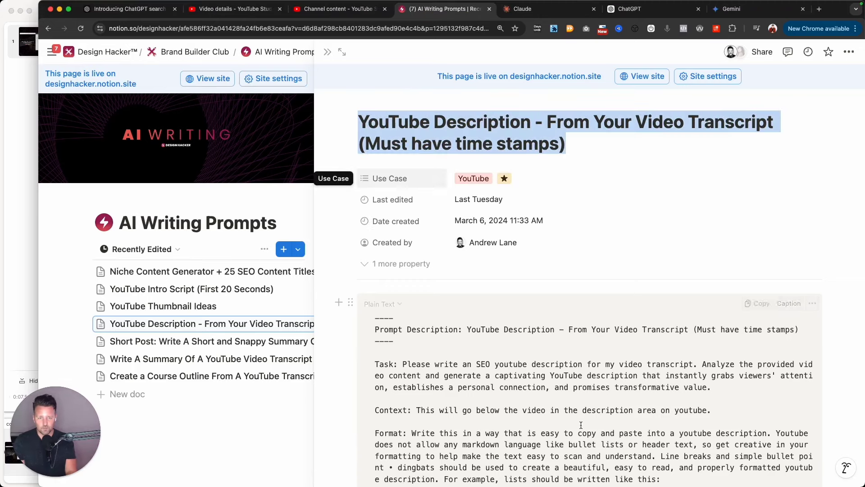
left_click(759, 307)
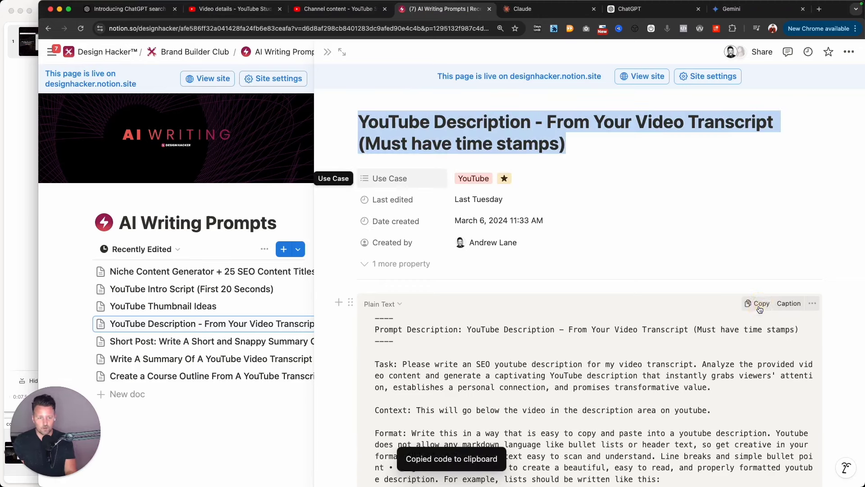
left_click(538, 13)
key("super+v")
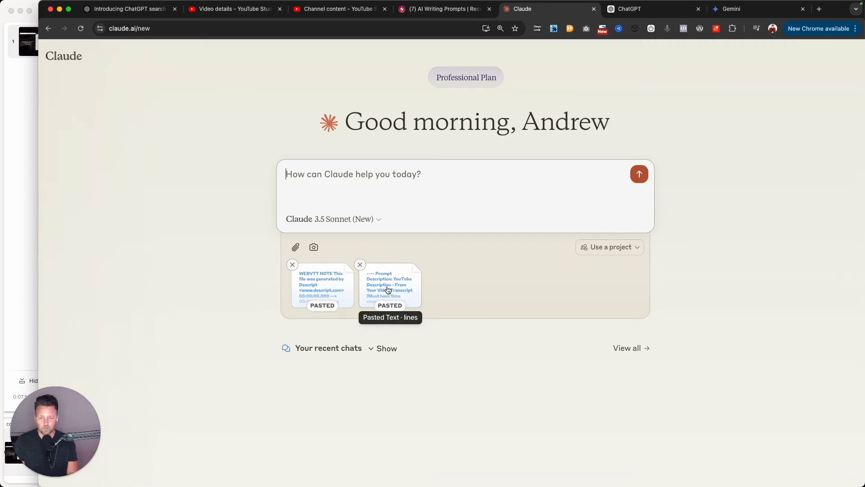
Go to the start of the transcript in the ChatGPT message and insert three blank lines above WEBVTT
left_click(654, 18)
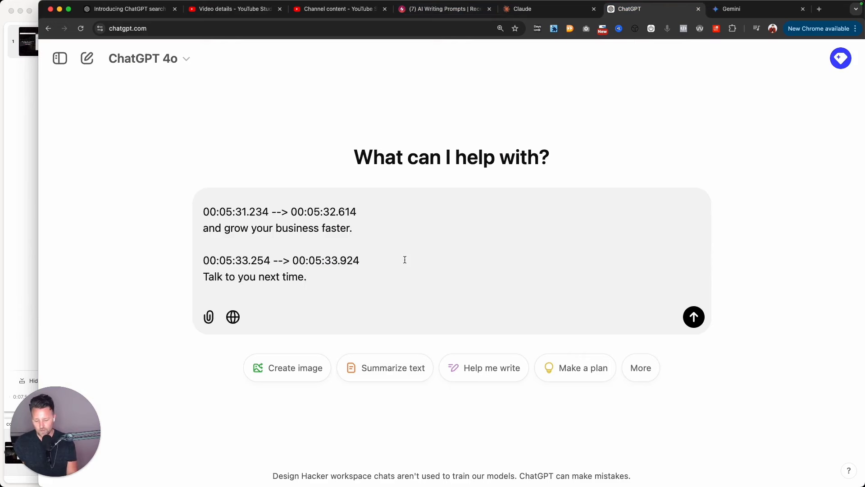
key("super+Up")
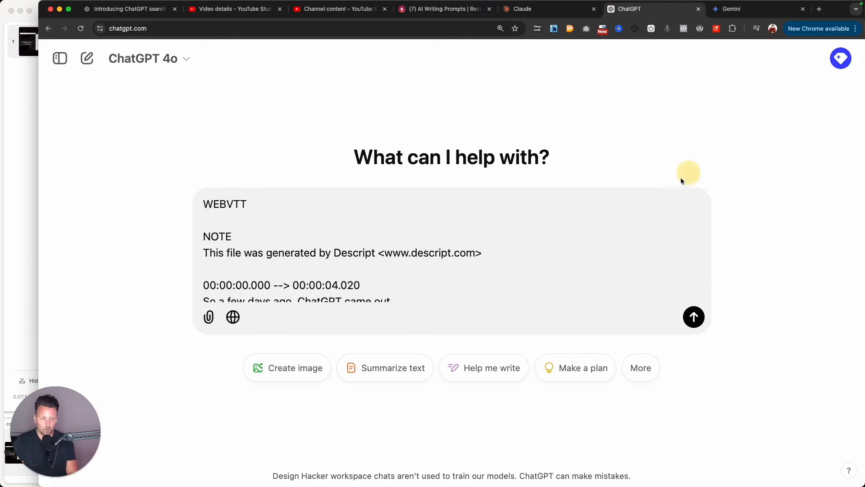
scroll(595, 249, "down", 5)
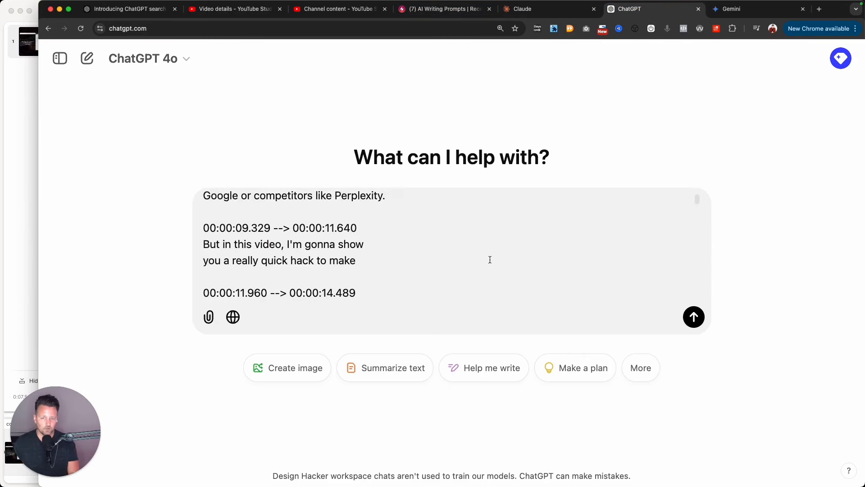
scroll(490, 260, "up", 5)
key("super+Up")
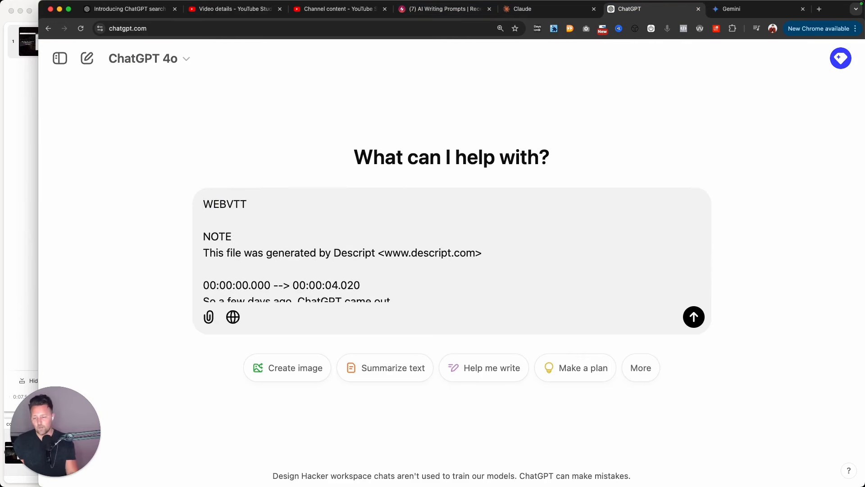
key("shift+Return")
key("shift+Return")
key("shift+Return")
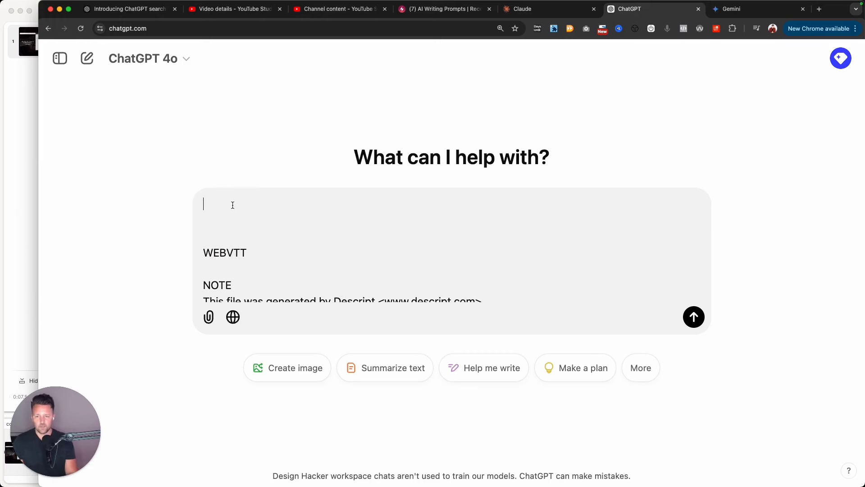
Paste the YouTube description prompt above the ChatGPT transcript and check how its closing "Transcript:" line leads into the transcript
key("super+v")
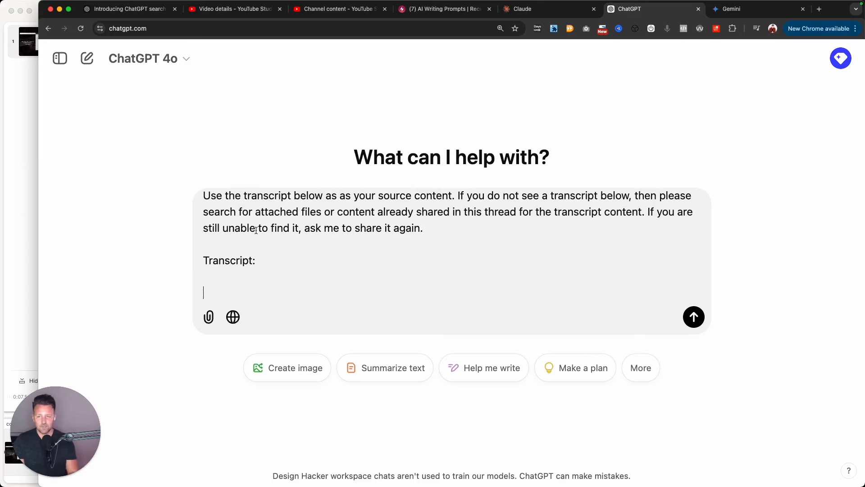
scroll(256, 230, "up", 1)
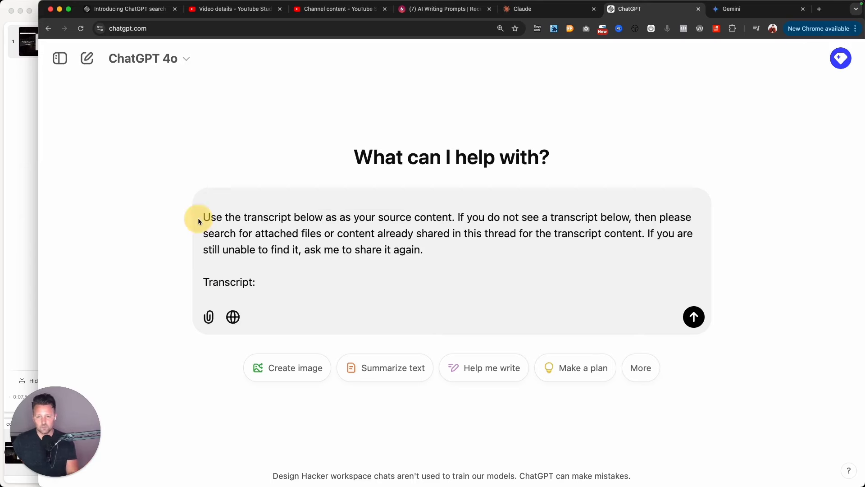
left_click_drag(204, 218, 276, 286)
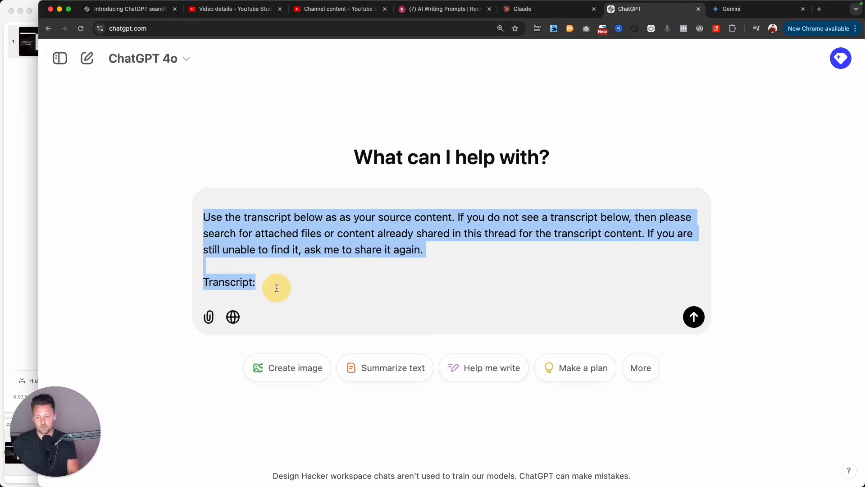
scroll(313, 276, "down", 4)
scroll(312, 276, "up", 2)
scroll(315, 277, "down", 4)
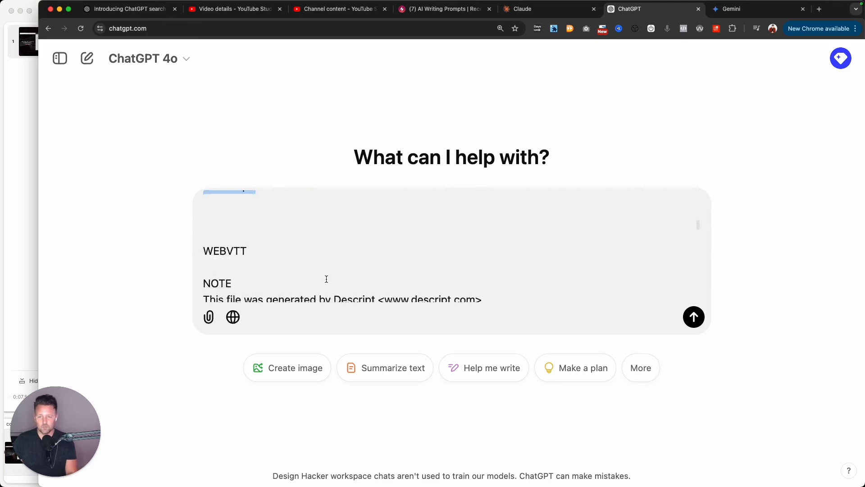
Paste the YouTube description prompt above the transcript in Gemini and submit the message
left_click(761, 9)
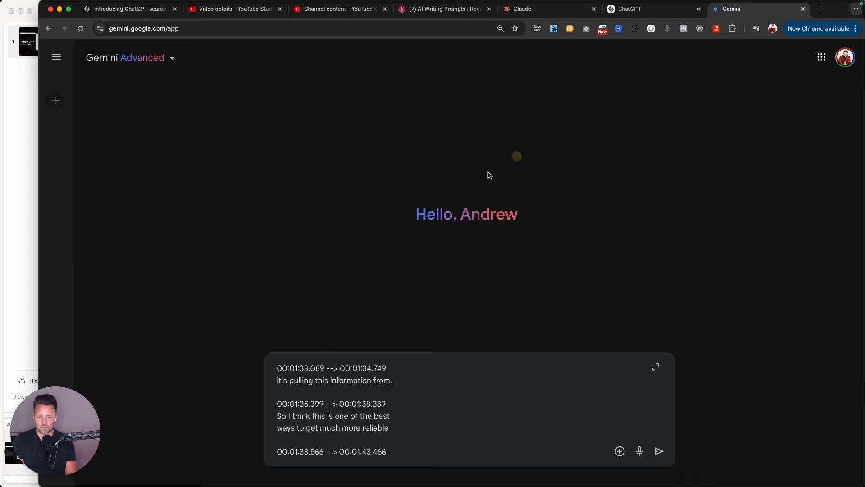
scroll(390, 379, "up", 10)
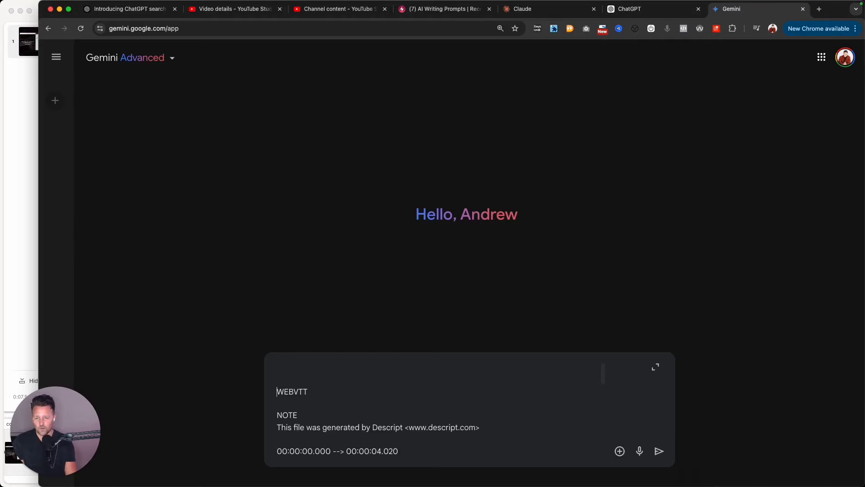
key("super+v")
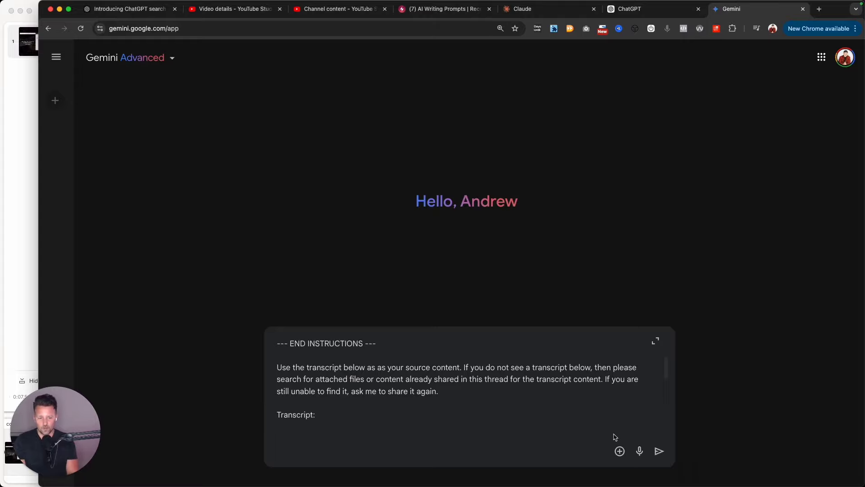
left_click(658, 451)
Submit the prepared prompt and transcript in ChatGPT and in Claude
left_click(658, 9)
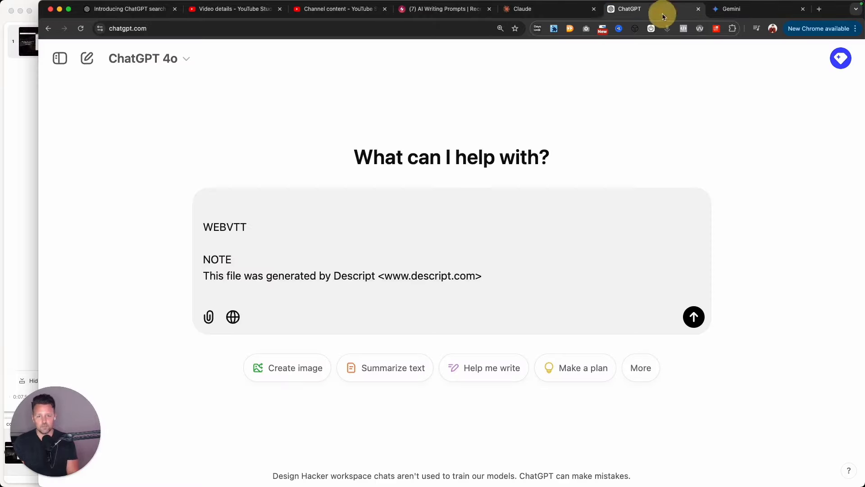
left_click(694, 316)
left_click(523, 9)
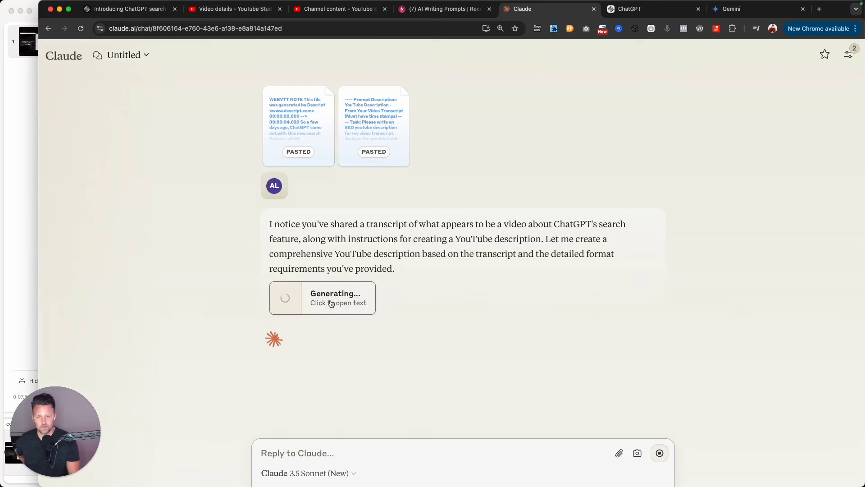
Open the document Claude is generating, and check ChatGPT's response in progress and its list of available models
left_click(331, 303)
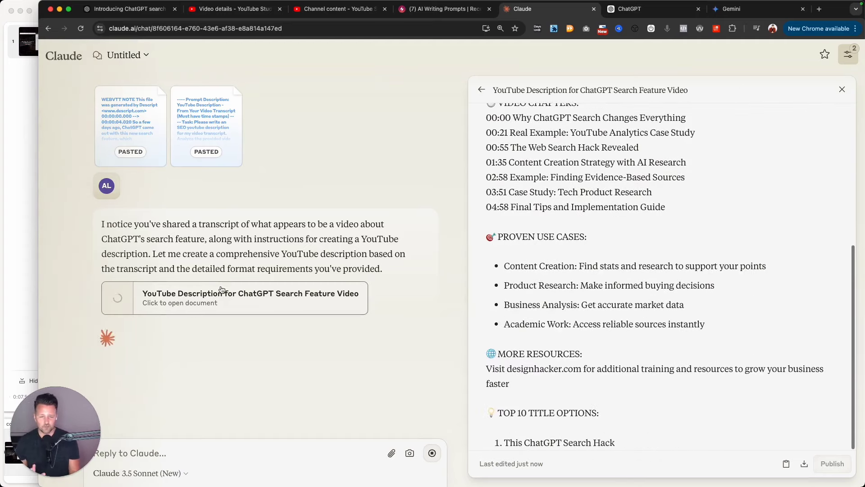
left_click(653, 10)
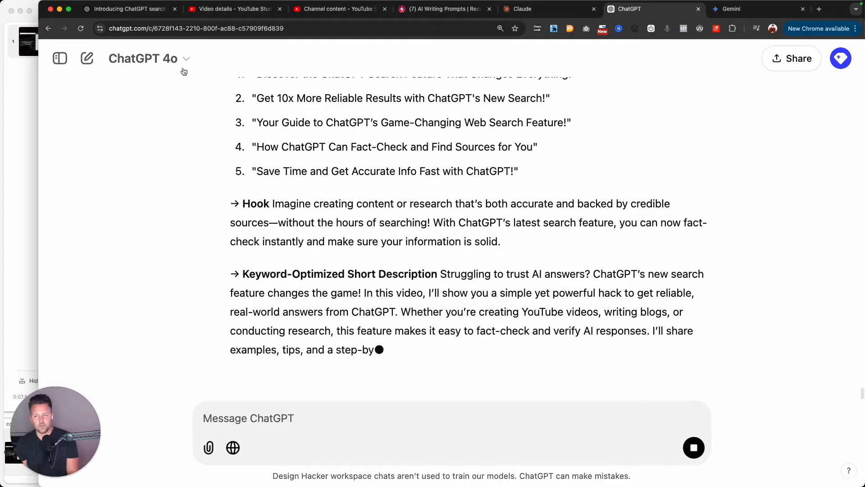
left_click(144, 59)
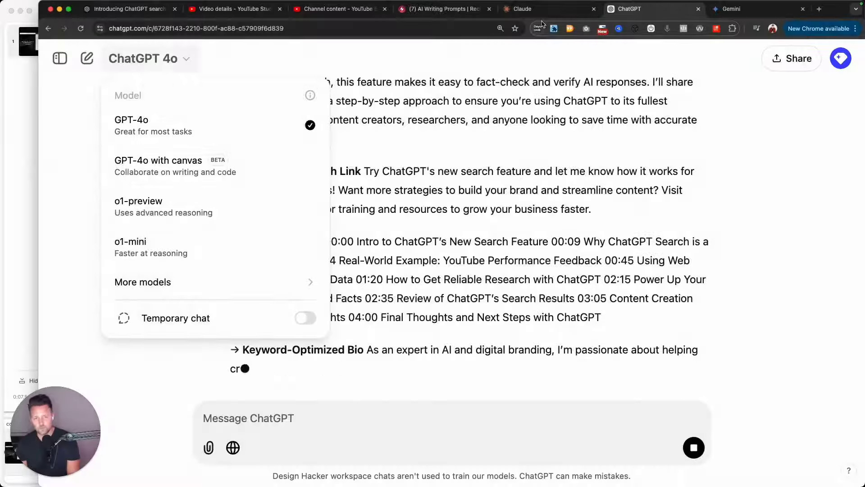
left_click(540, 8)
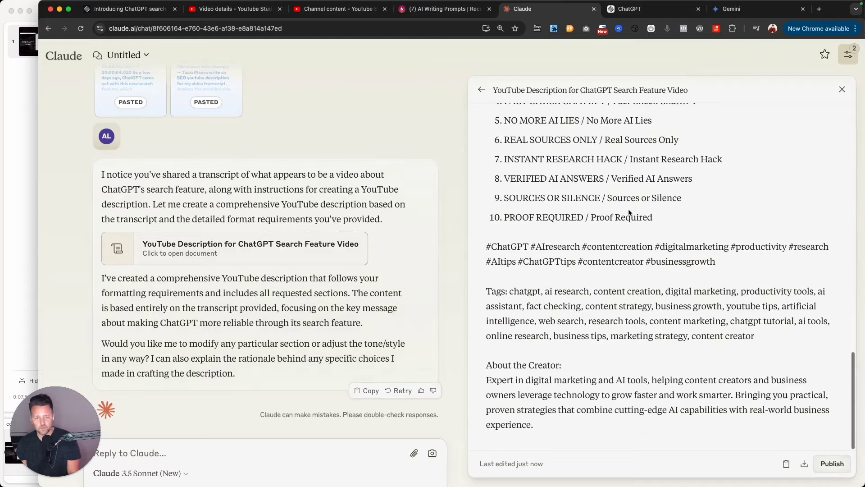
Review Claude's YouTube description from its opening hook through the video chapters, highlighting the chapter list and its last entry
scroll(640, 220, "up", 15)
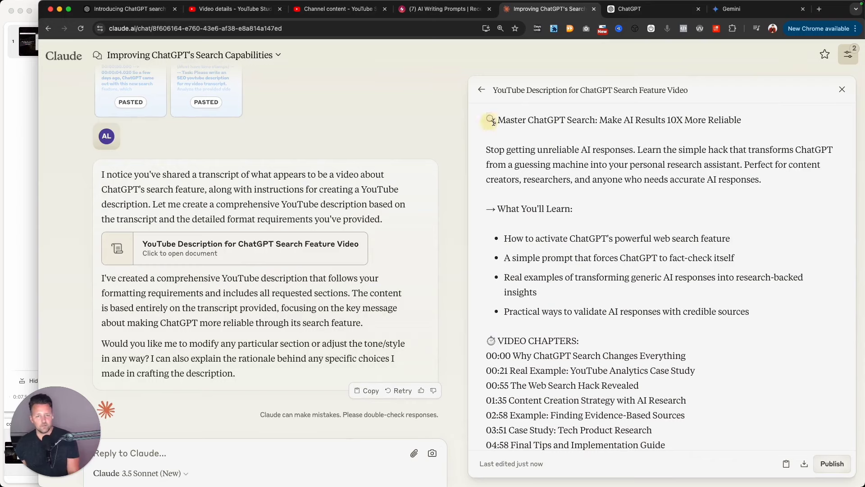
left_click_drag(493, 122, 574, 208)
scroll(567, 328, "down", 3)
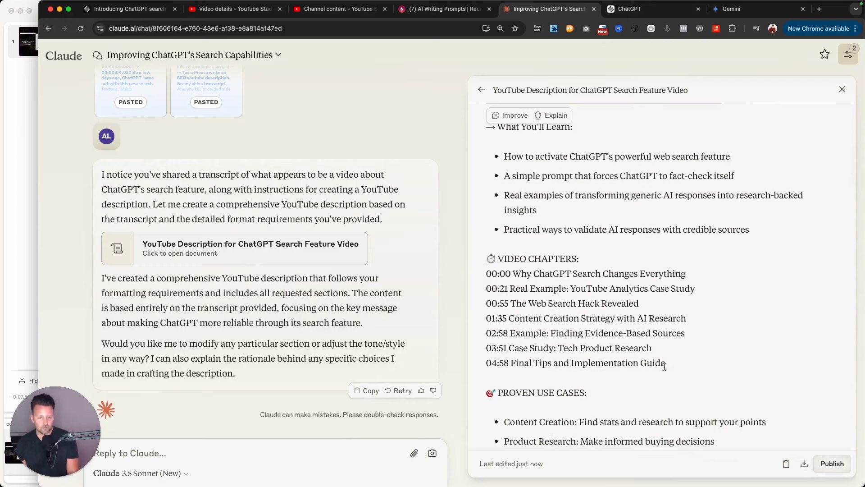
left_click_drag(664, 366, 490, 263)
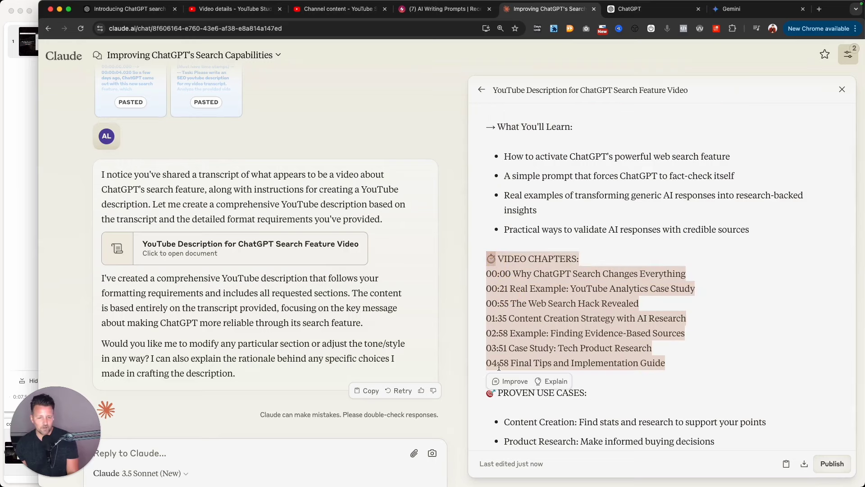
key("super+Tab")
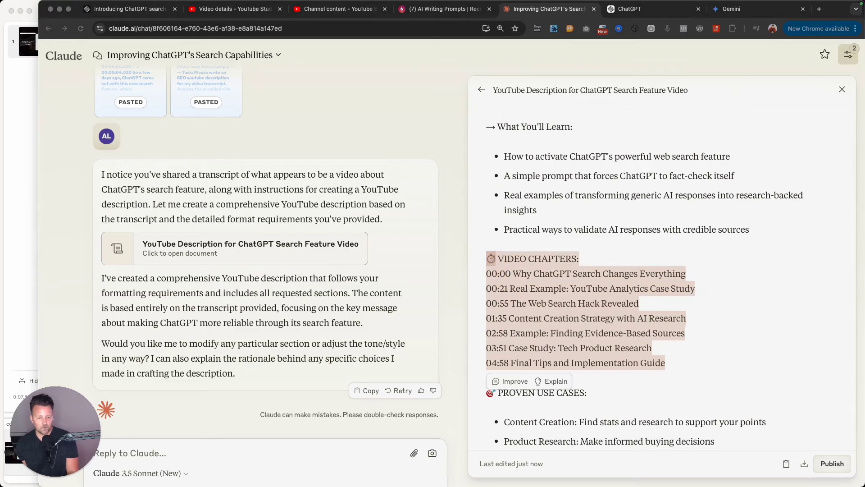
key("space")
key("space")
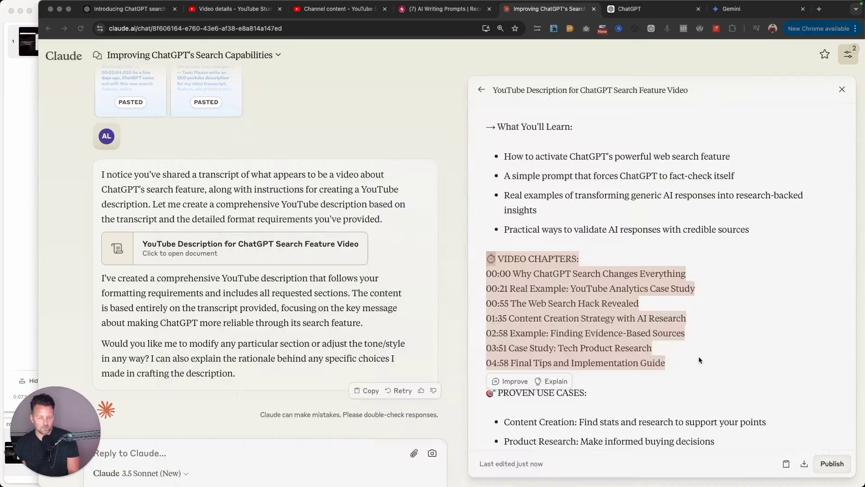
double_click(522, 362)
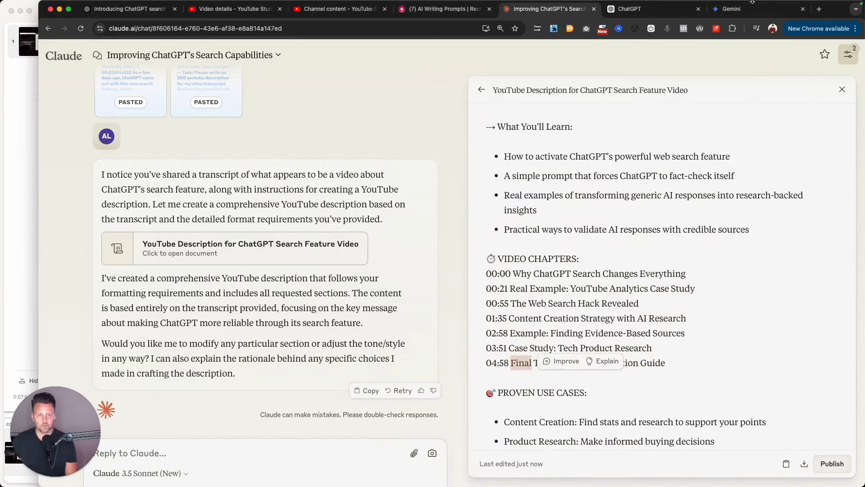
Switch to ChatGPT's response and review its 10 video title ideas, highlighting the whole list and the fourth title
left_click(644, 9)
left_click(390, 107)
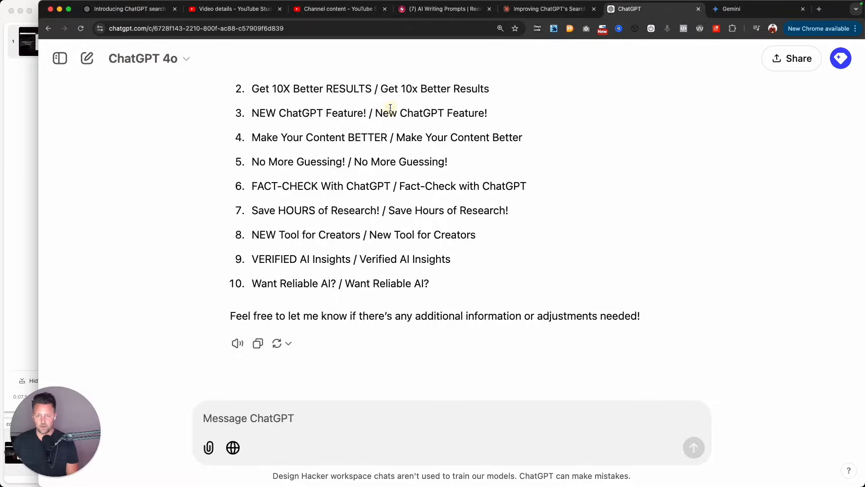
scroll(390, 108, "up", 20)
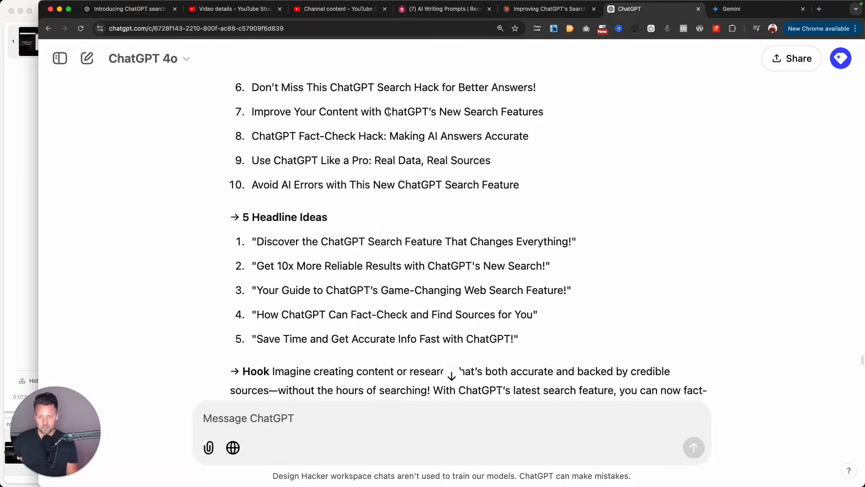
scroll(389, 113, "up", 5)
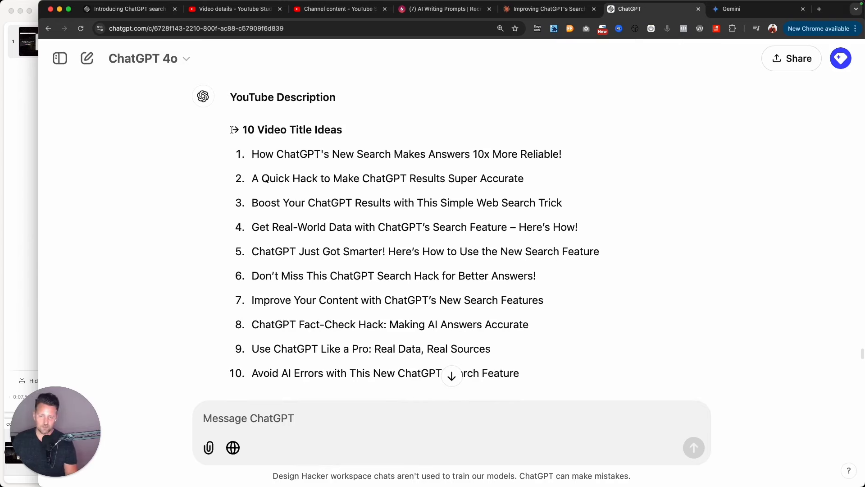
left_click_drag(232, 130, 552, 333)
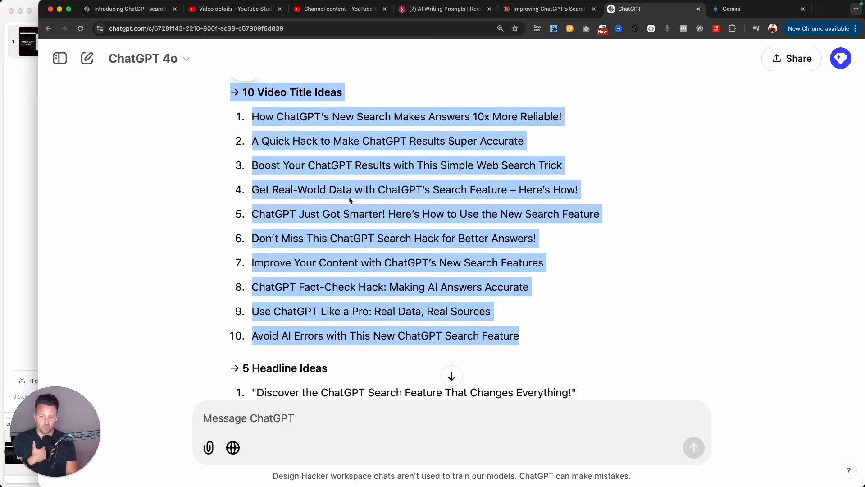
triple_click(389, 190)
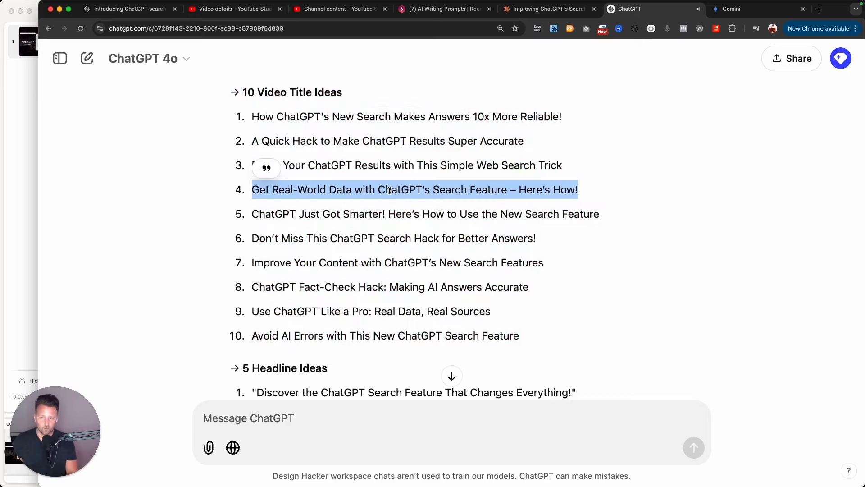
scroll(340, 130, "down", 1)
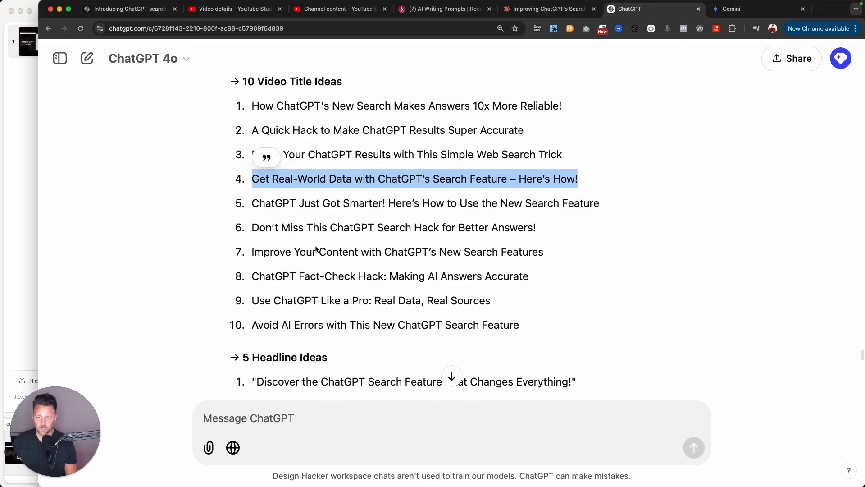
Review ChatGPT's headline ideas through the call to action, highlighting the first headline, the hook and the call-to-action text
scroll(307, 272, "down", 5)
scroll(292, 203, "up", 1)
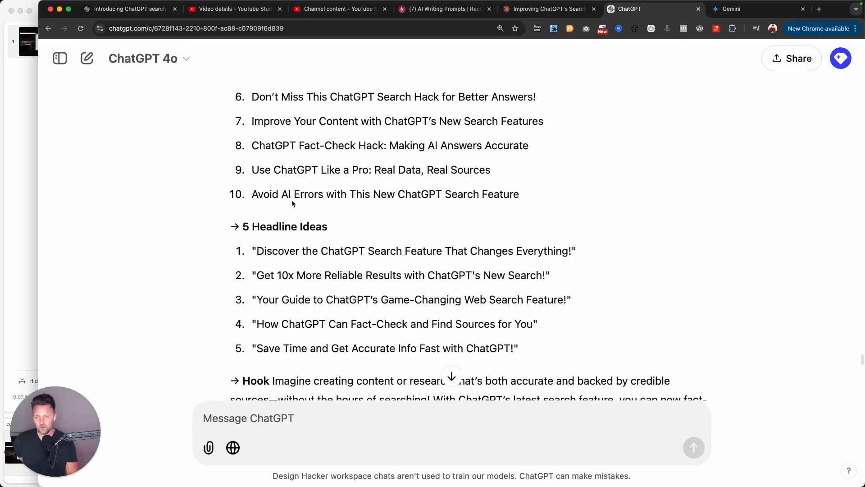
left_click_drag(256, 253, 575, 252)
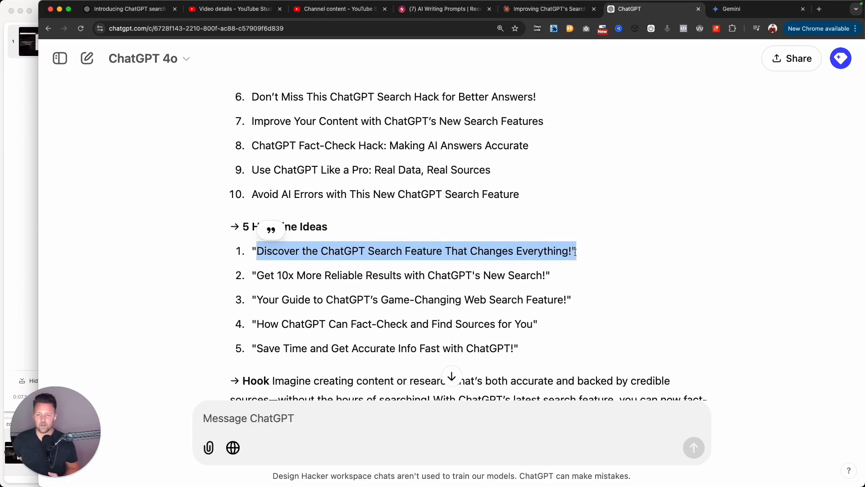
scroll(358, 219, "down", 7)
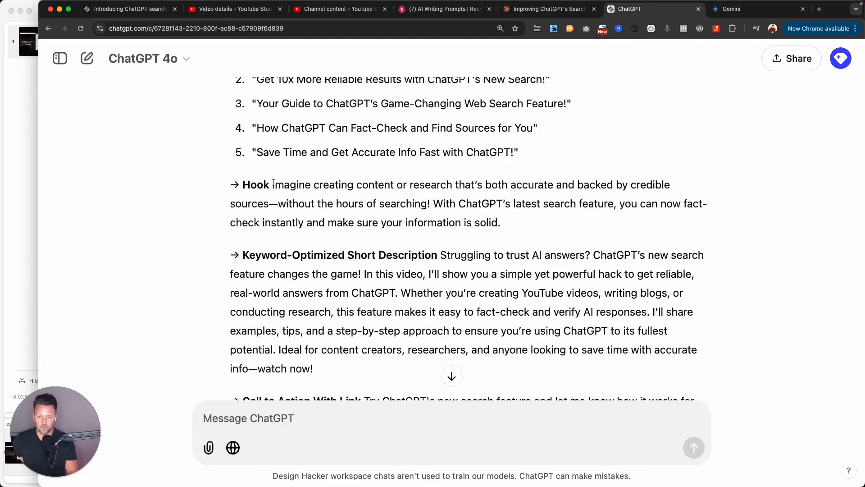
left_click_drag(272, 183, 534, 223)
scroll(380, 203, "down", 3)
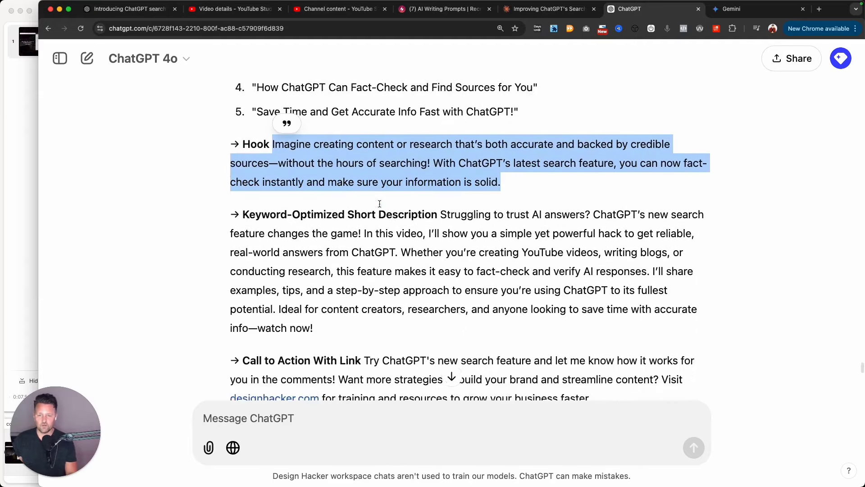
scroll(489, 224, "down", 4)
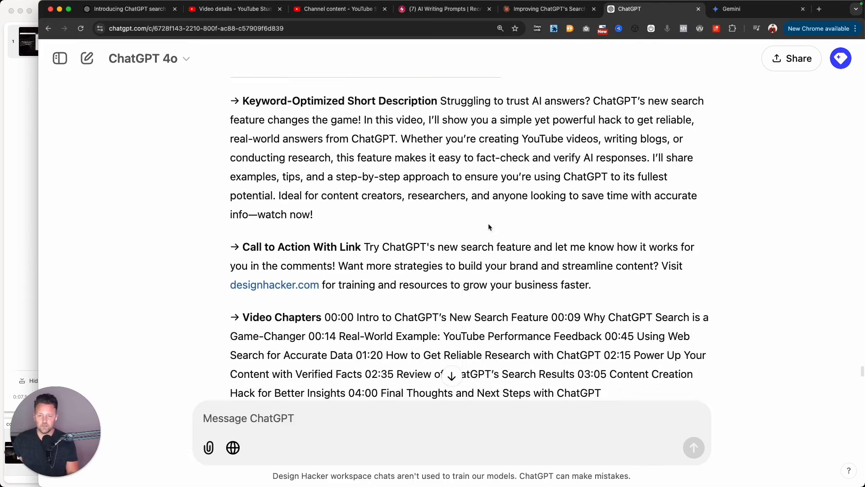
left_click_drag(371, 246, 684, 266)
scroll(412, 228, "down", 5)
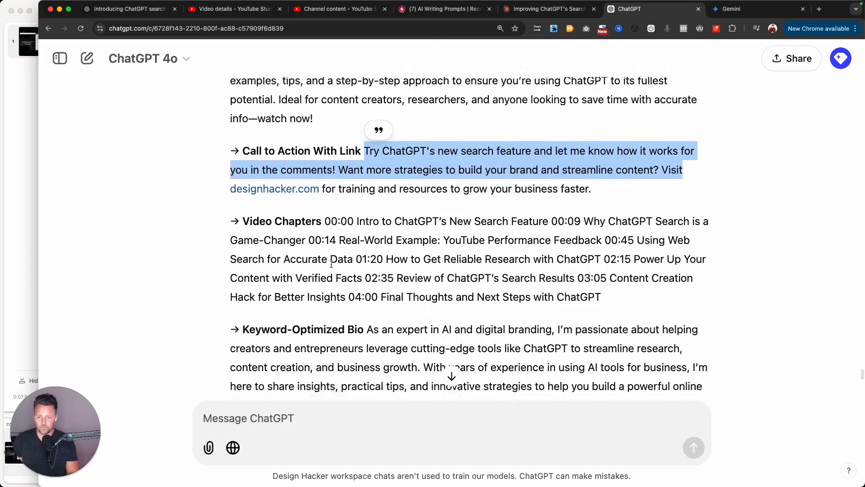
Examine the Video Chapters section in ChatGPT's response, highlighting the whole block and its 04:00 timestamp
left_click_drag(232, 189, 671, 270)
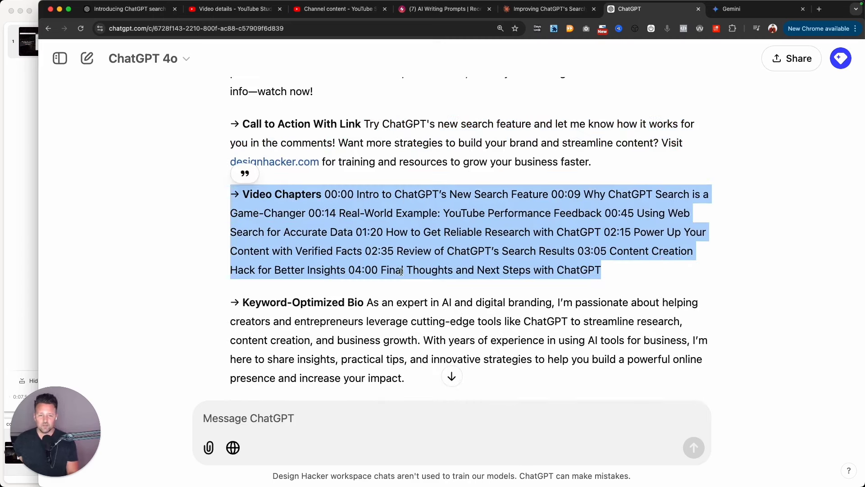
left_click(612, 246)
left_click_drag(349, 271, 378, 271)
left_click(418, 245)
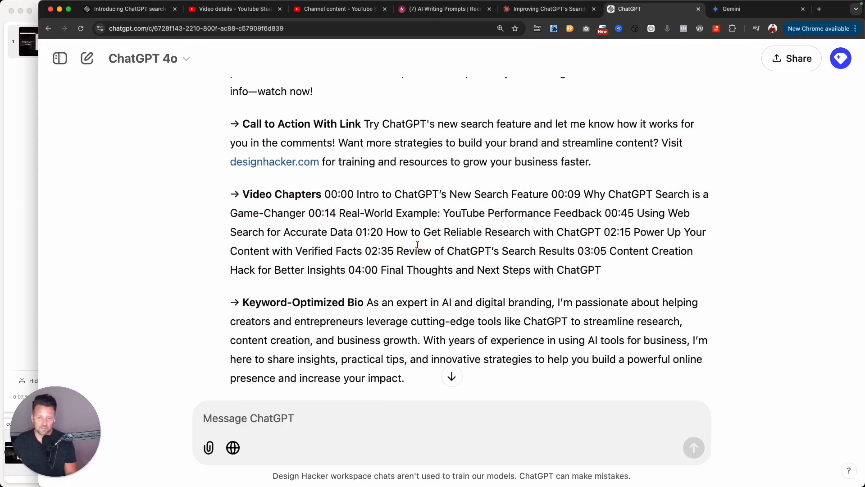
scroll(455, 172, "down", 5)
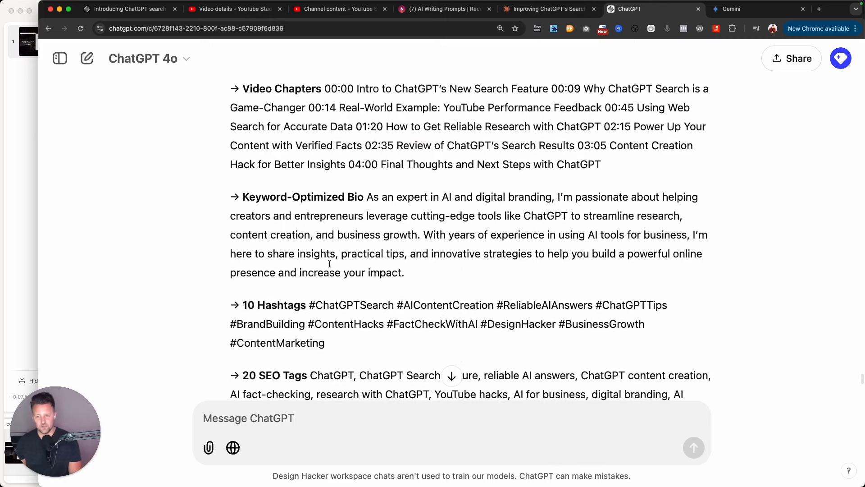
scroll(469, 196, "up", 4)
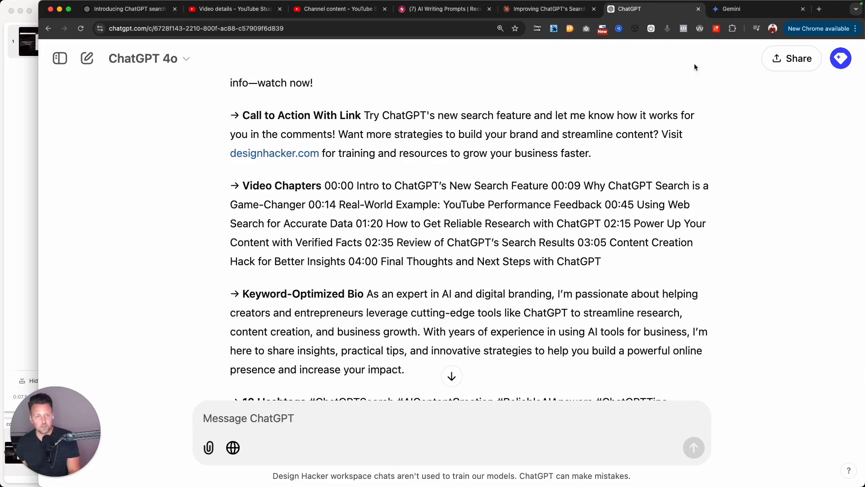
Switch to Gemini's response and review its titles, headlines and hook, highlighting the first headline and the hook text
left_click(739, 9)
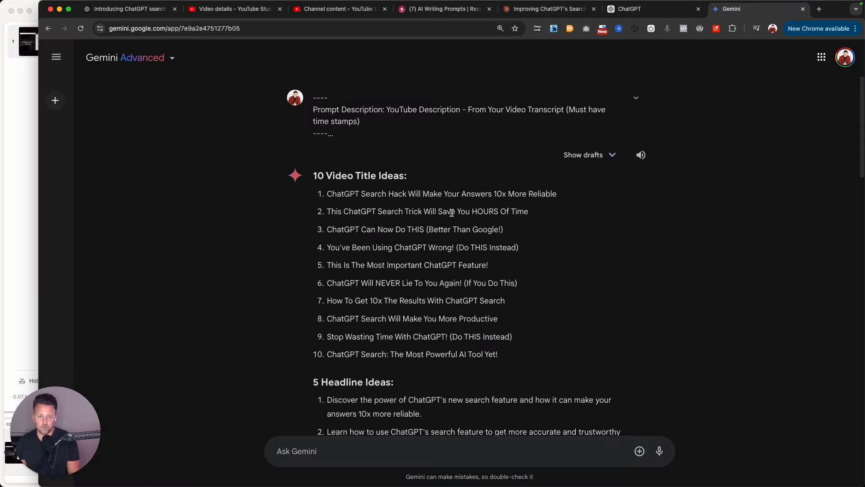
scroll(452, 213, "down", 2)
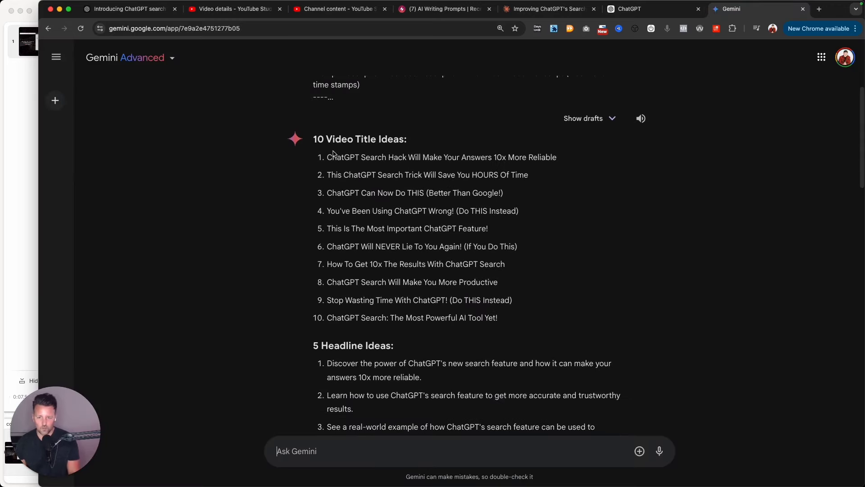
scroll(385, 232, "down", 5)
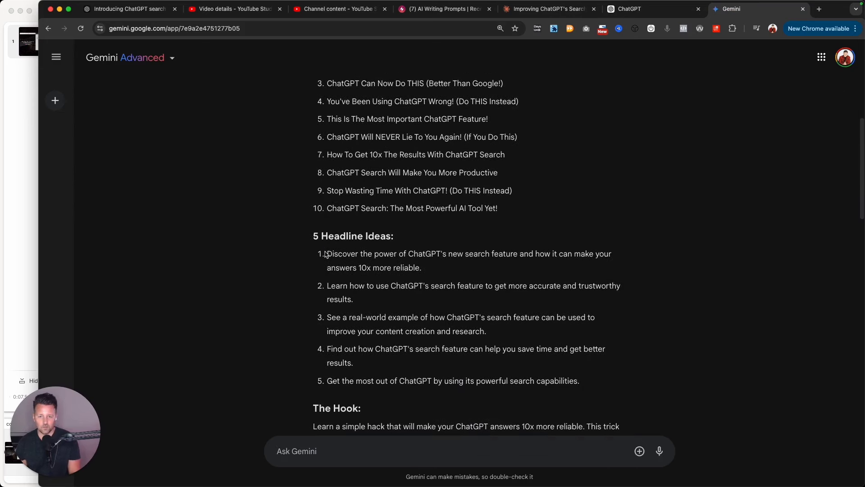
left_click_drag(326, 254, 464, 273)
scroll(347, 193, "down", 10)
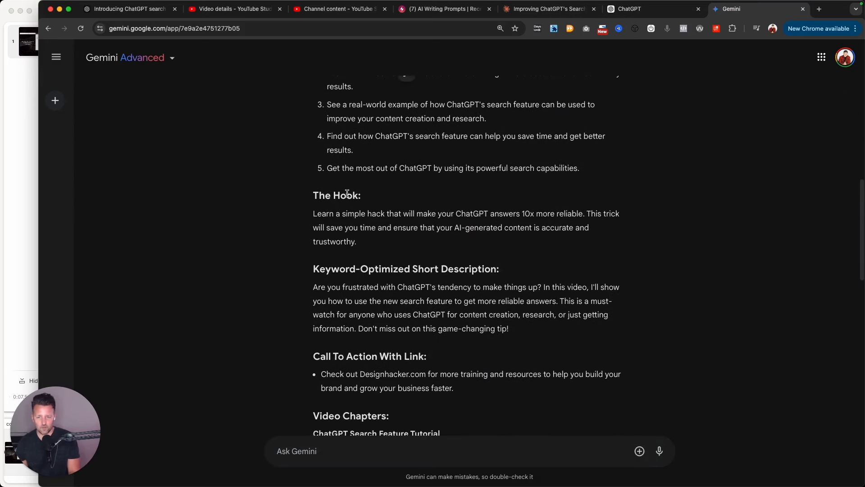
scroll(335, 311, "down", 2)
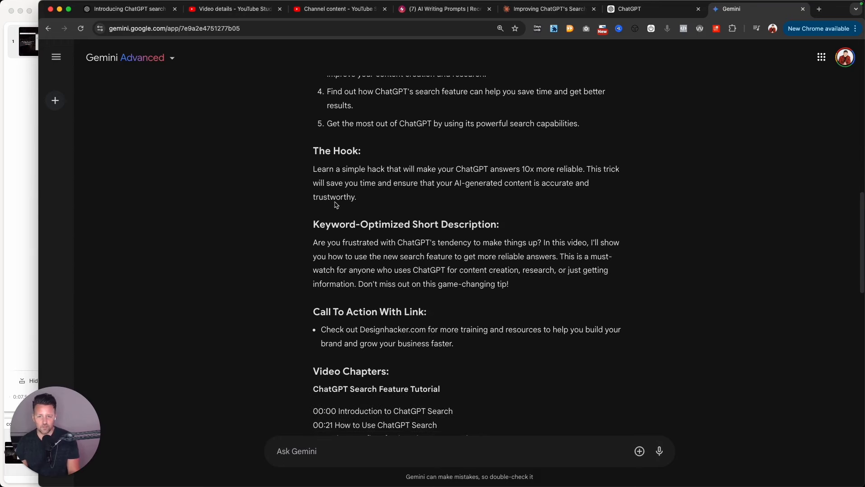
triple_click(332, 170)
scroll(410, 266, "down", 1)
scroll(410, 266, "down", 5)
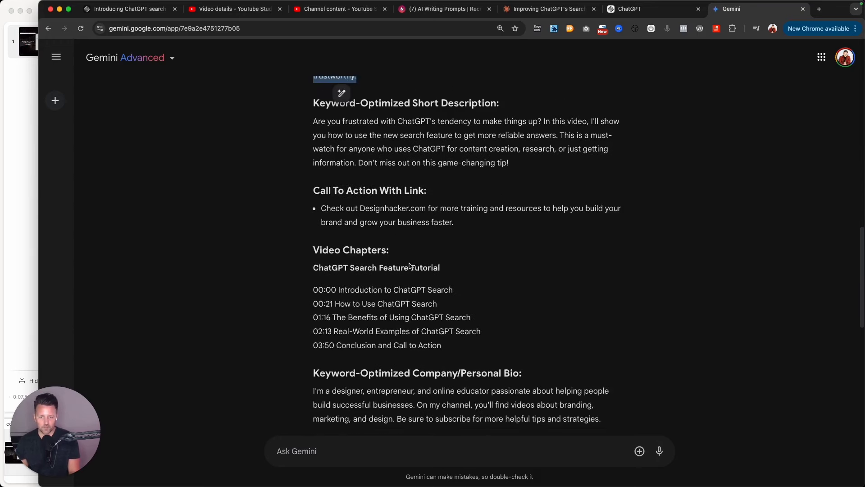
Examine Gemini's video chapters, highlighting the list from 00:00 to 03:50
scroll(501, 210, "down", 3)
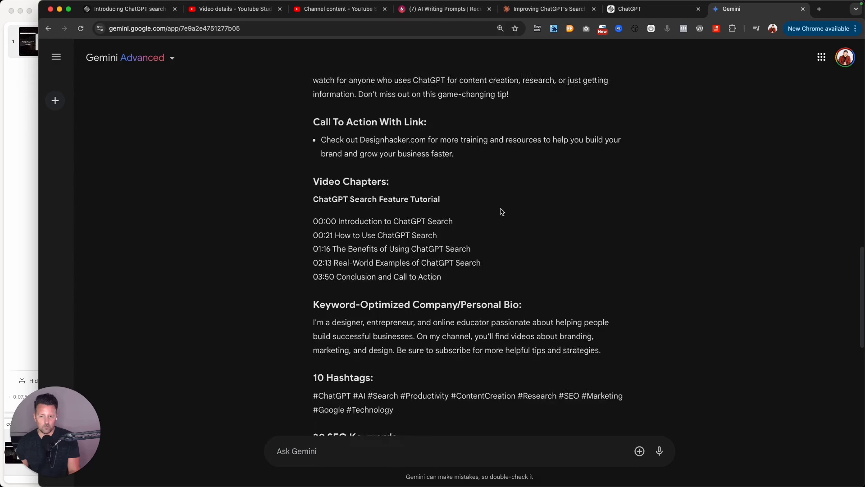
left_click_drag(453, 257, 316, 192)
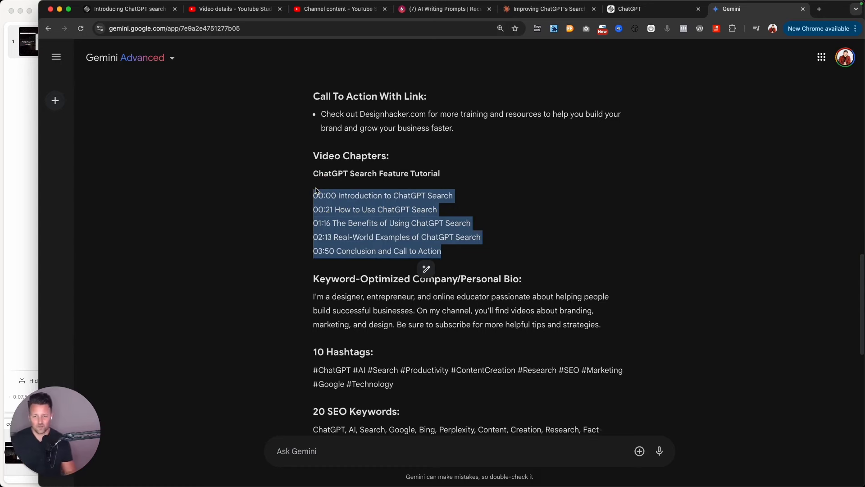
scroll(372, 228, "down", 5)
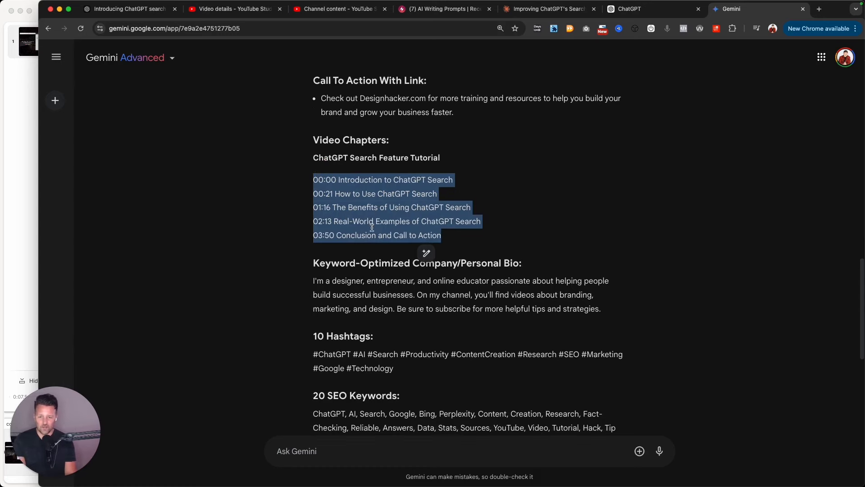
Review Gemini's SEO keywords and thumbnail text ideas, highlighting the keyword list and "10X BETTER ANSWERS"
scroll(372, 229, "down", 1)
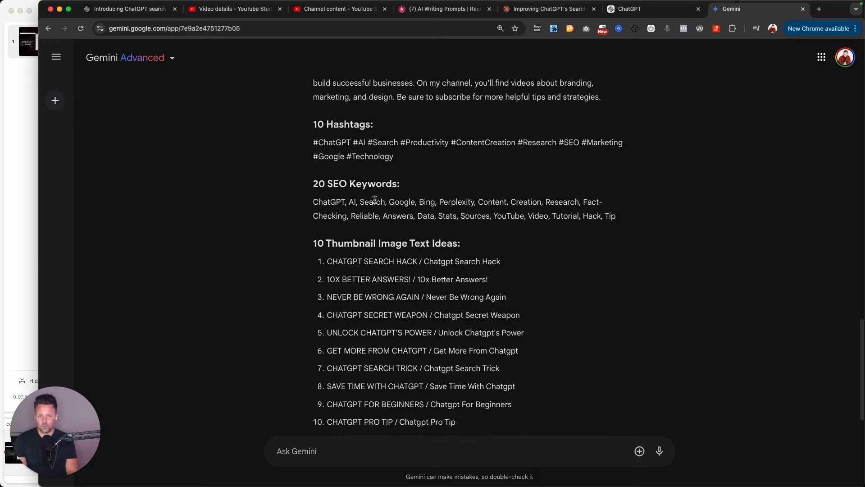
scroll(526, 197, "up", 1)
triple_click(503, 254)
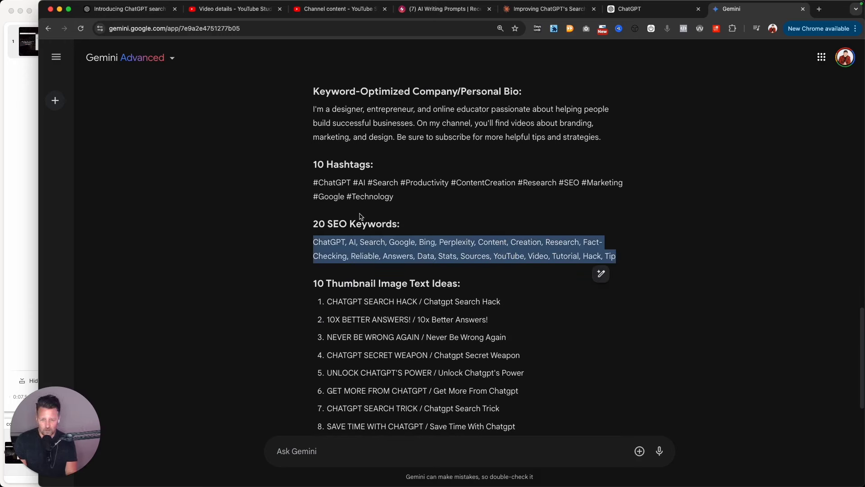
scroll(361, 216, "down", 2)
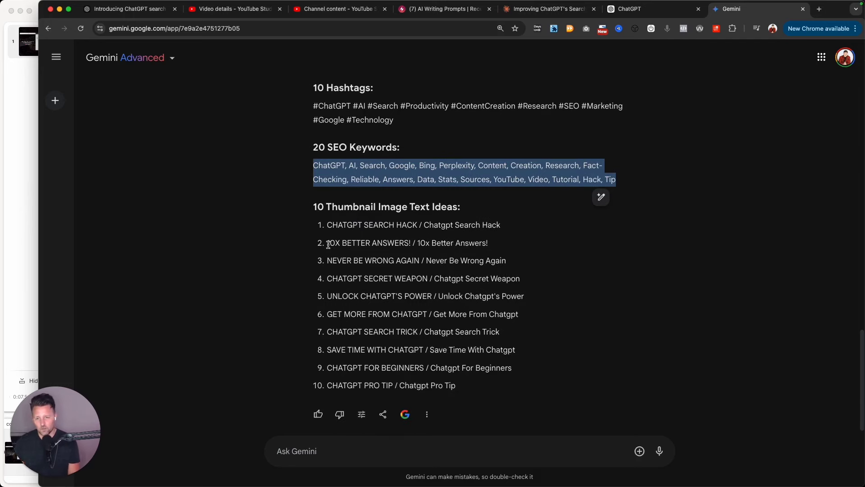
left_click_drag(328, 244, 406, 243)
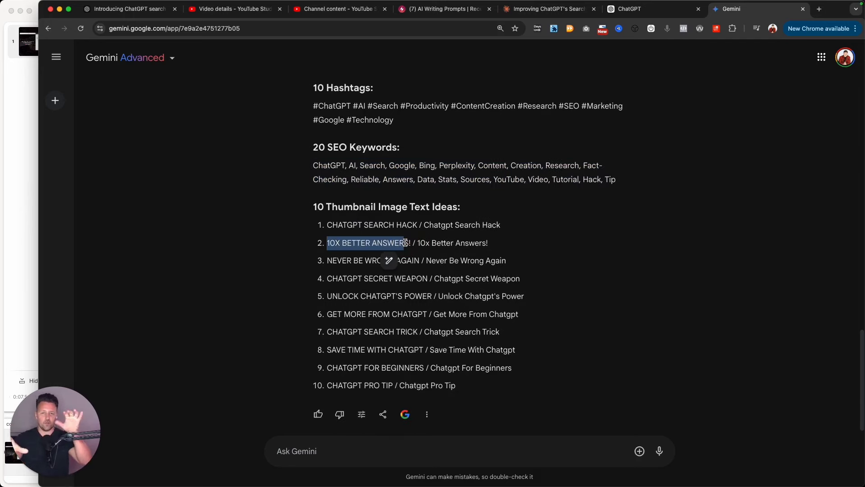
Return to Claude's document, highlight its list of tags near the end, and check the available Claude models
left_click(547, 9)
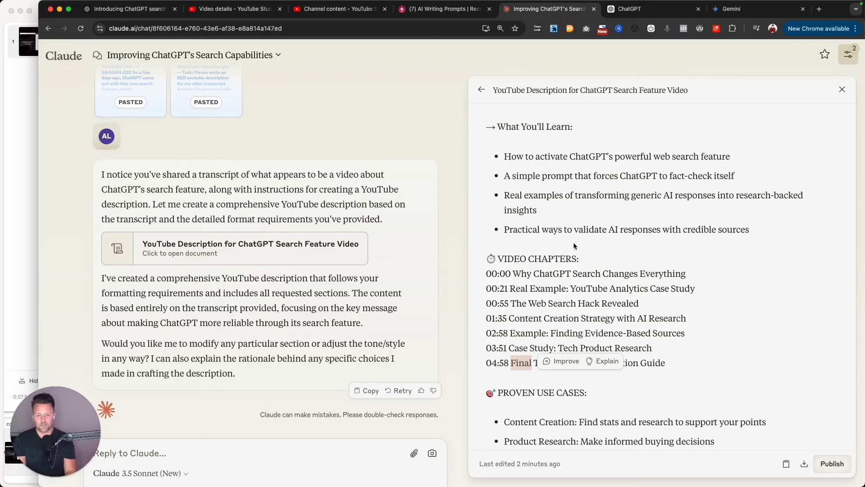
scroll(574, 245, "down", 4)
scroll(574, 245, "down", 12)
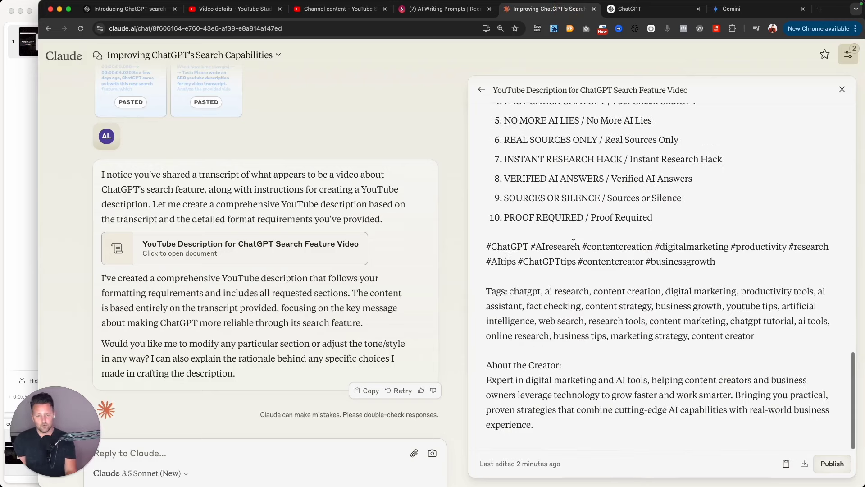
left_click_drag(510, 291, 772, 336)
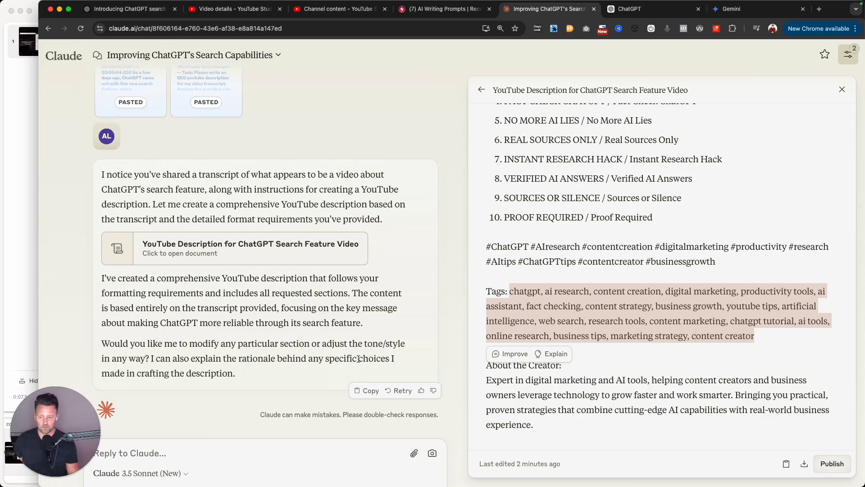
left_click(157, 477)
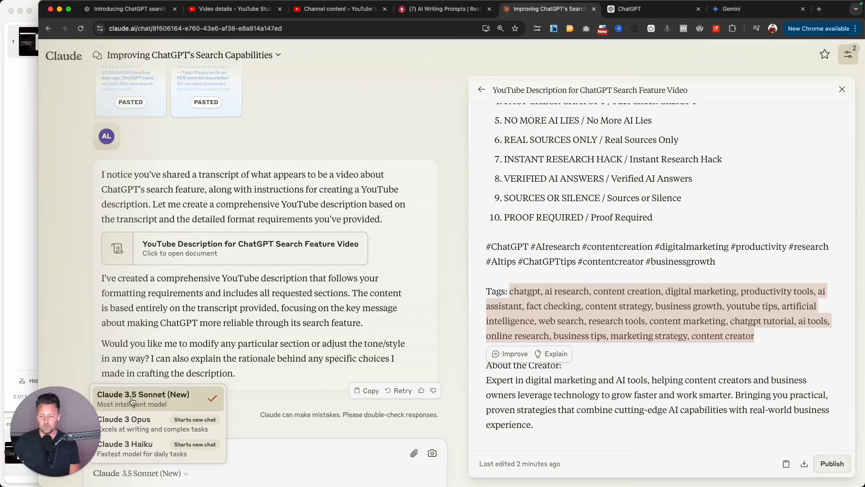
left_click_drag(75, 409, 75, 292)
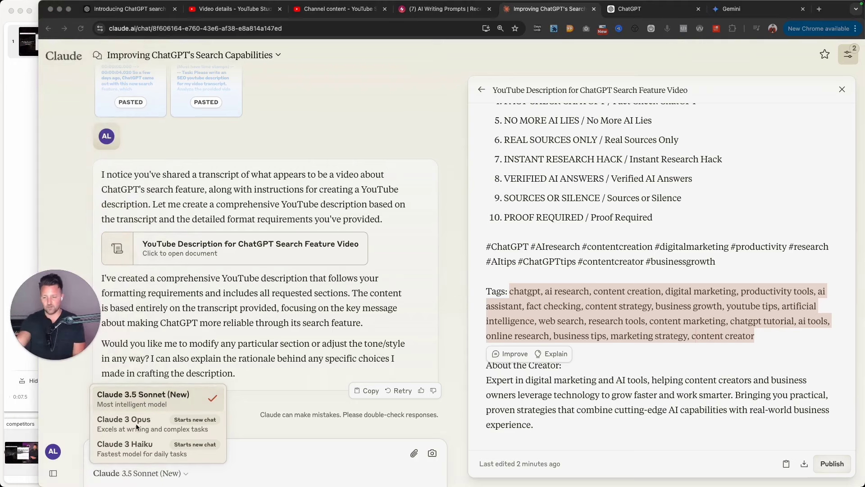
Compare the video chapters in ChatGPT's response with those in Claude's document
left_click(642, 13)
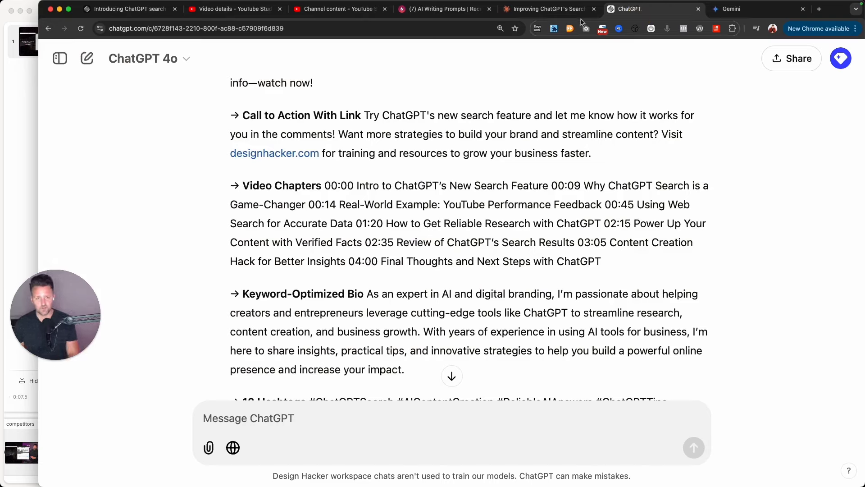
left_click(564, 6)
left_click(279, 329)
left_click(279, 330)
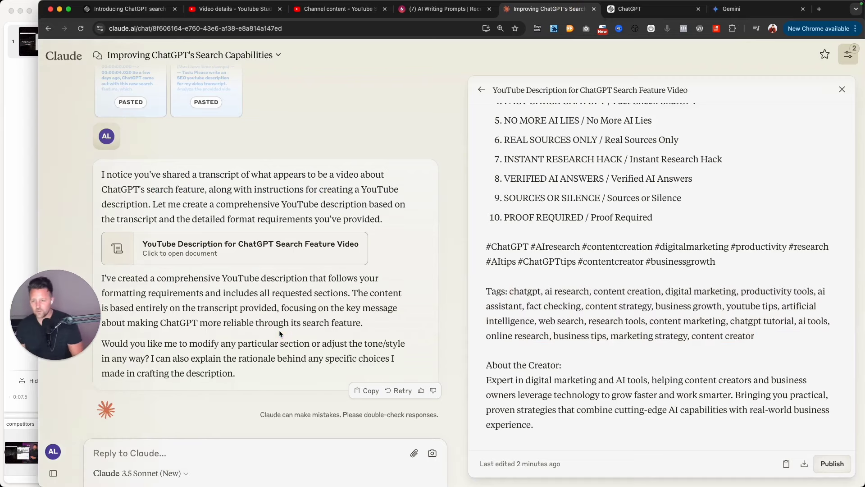
scroll(604, 246, "up", 20)
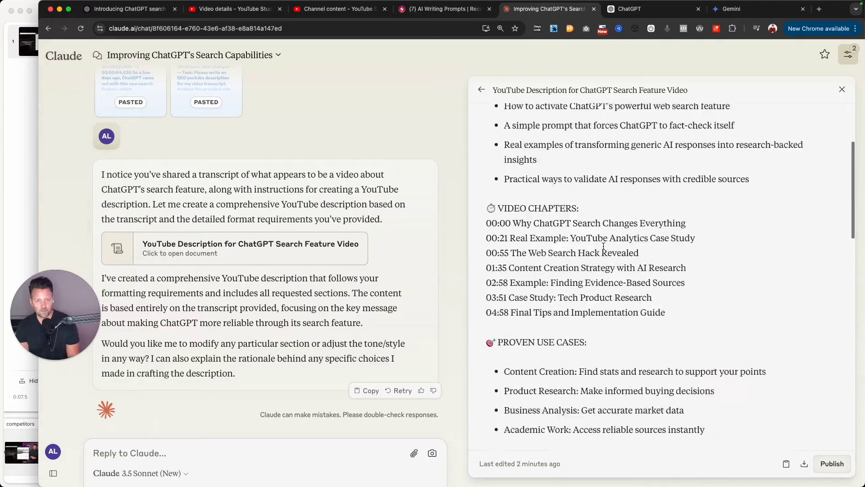